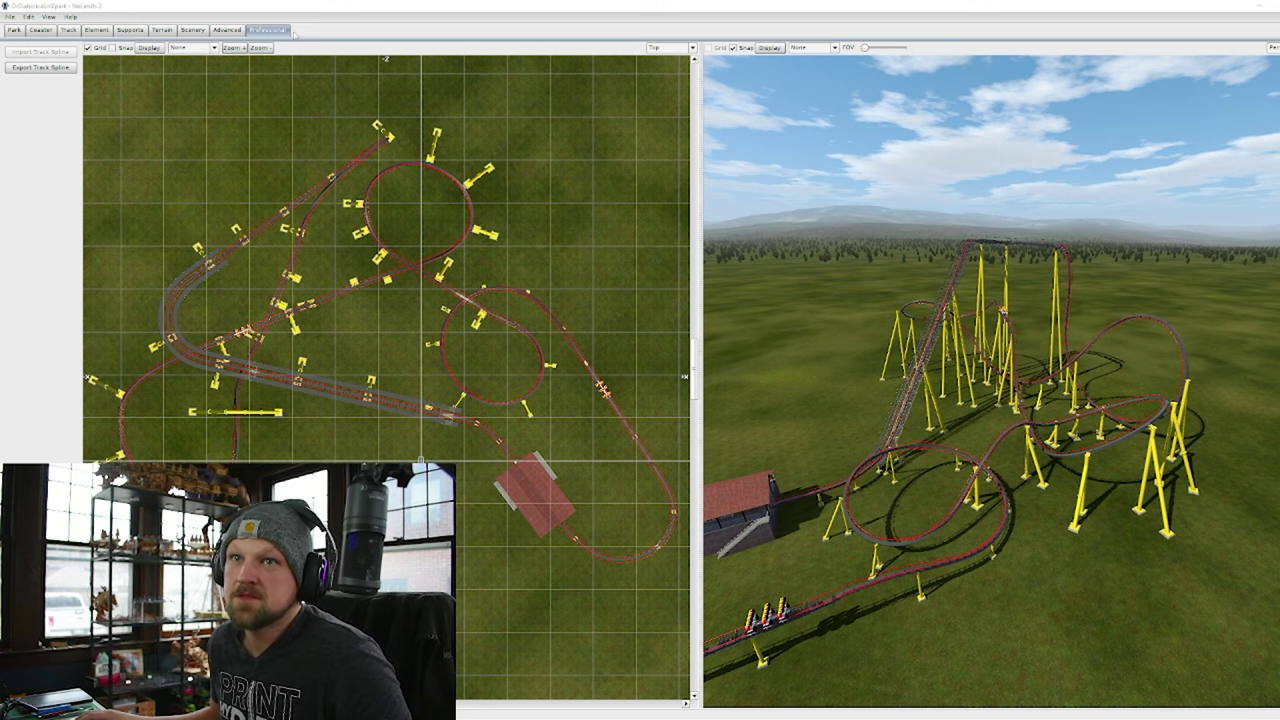
Export the track spline as CSV file Demo1, with points 1 m apart along the centre of the rails
{"action": "left_click", "coordinate": [40, 67]}
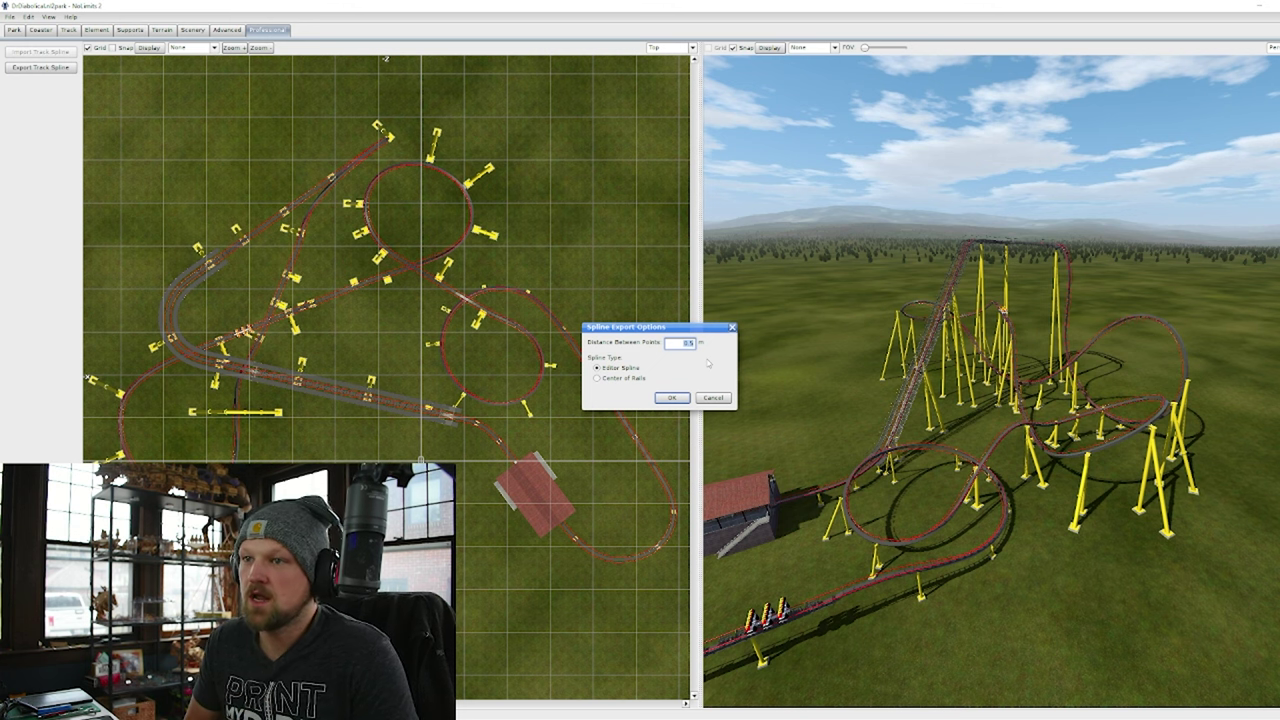
{"action": "type", "text": "1"}
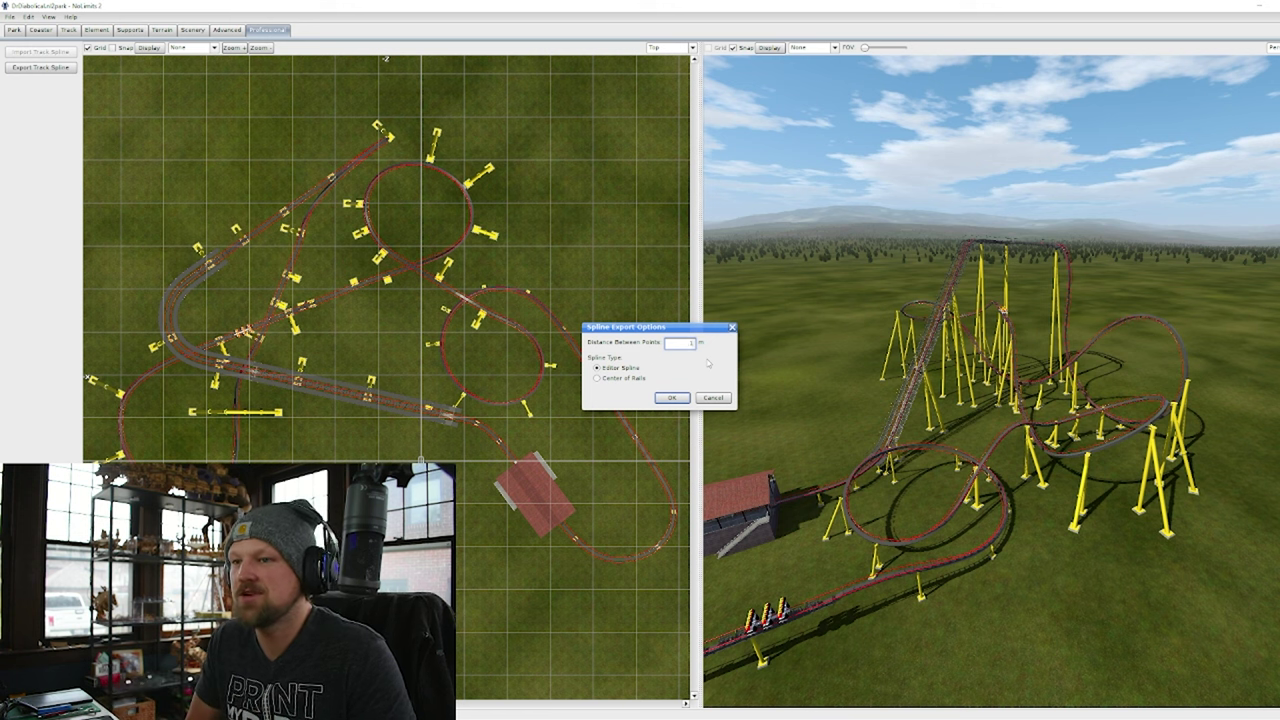
{"action": "left_click", "coordinate": [632, 380]}
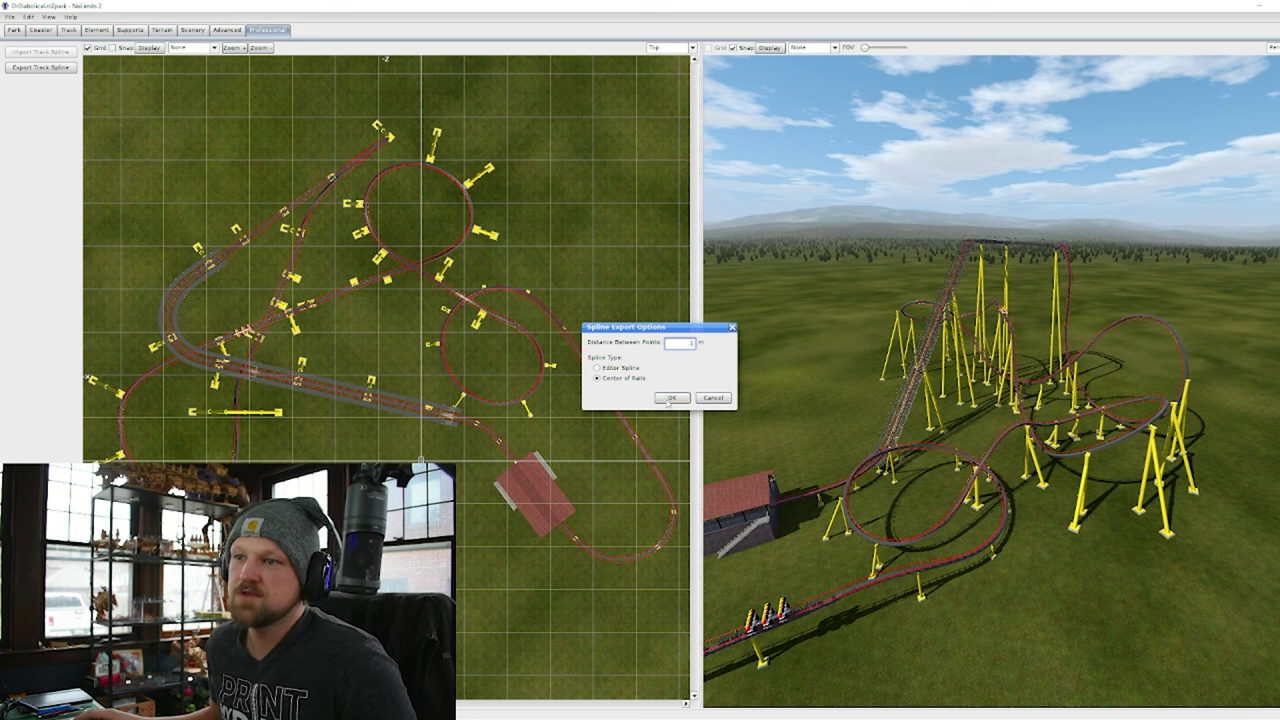
{"action": "left_click", "coordinate": [677, 400]}
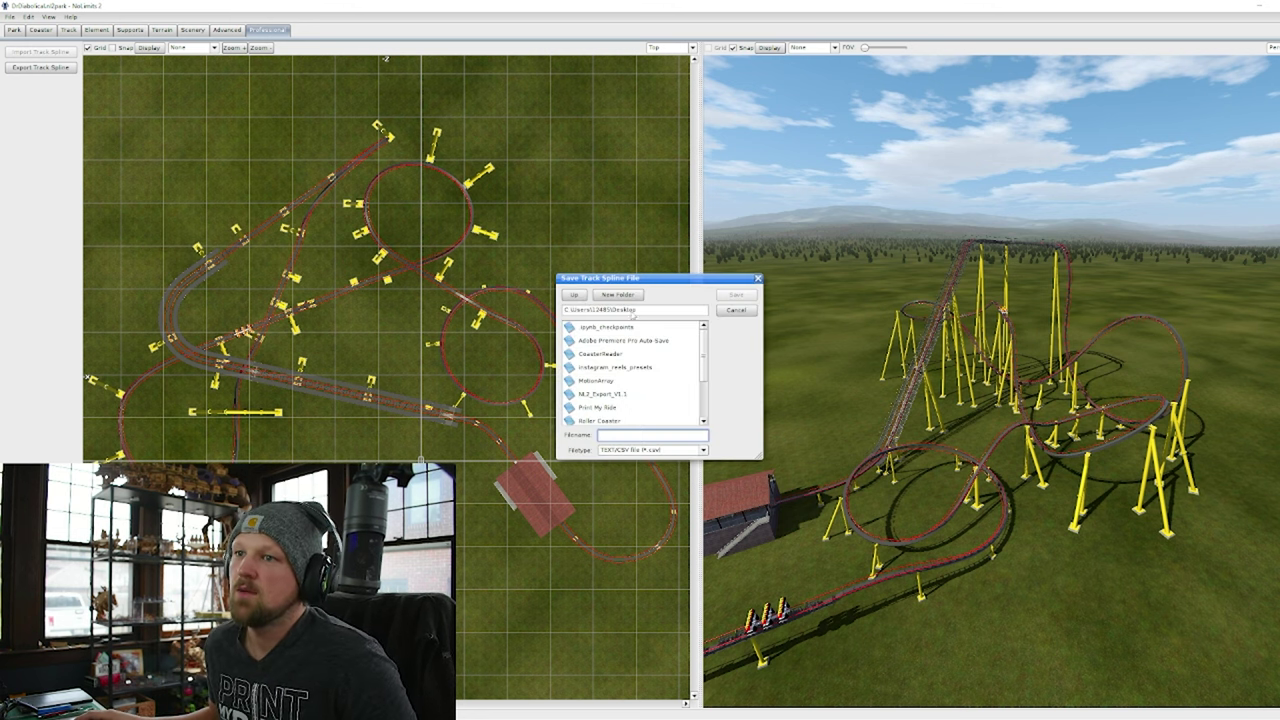
{"action": "type", "text": "3cm"}
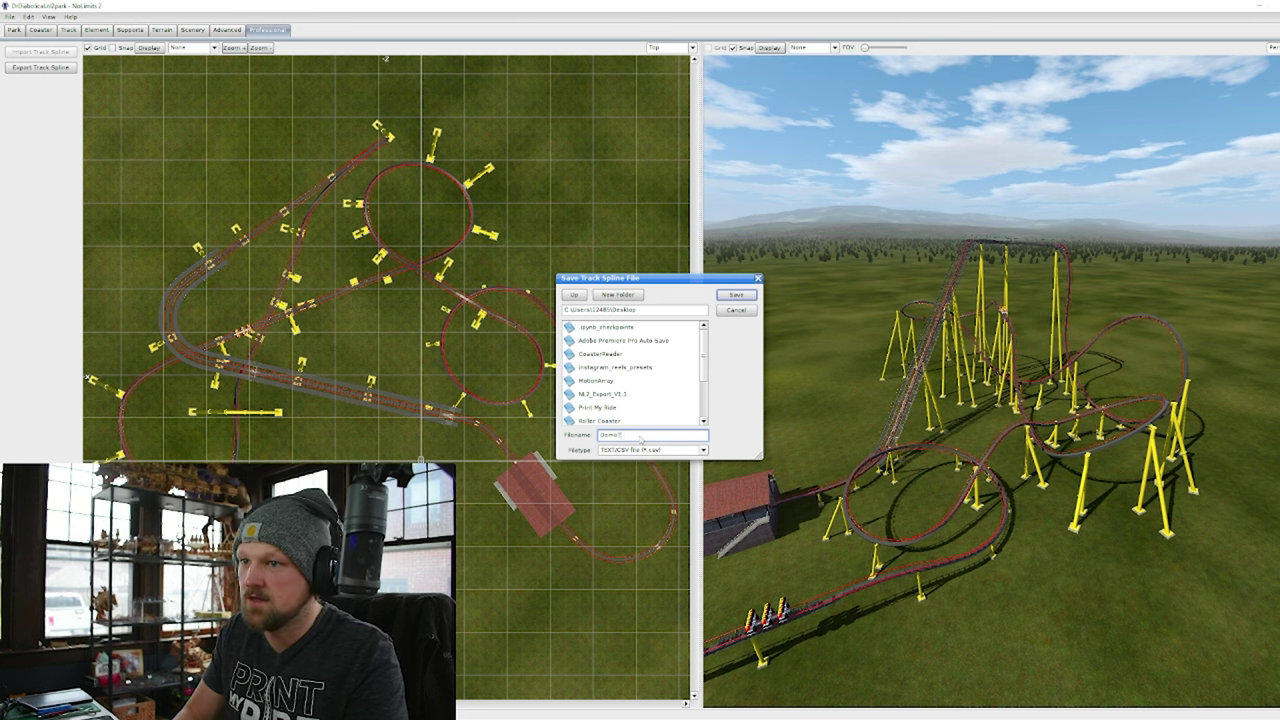
{"action": "left_click", "coordinate": [738, 295]}
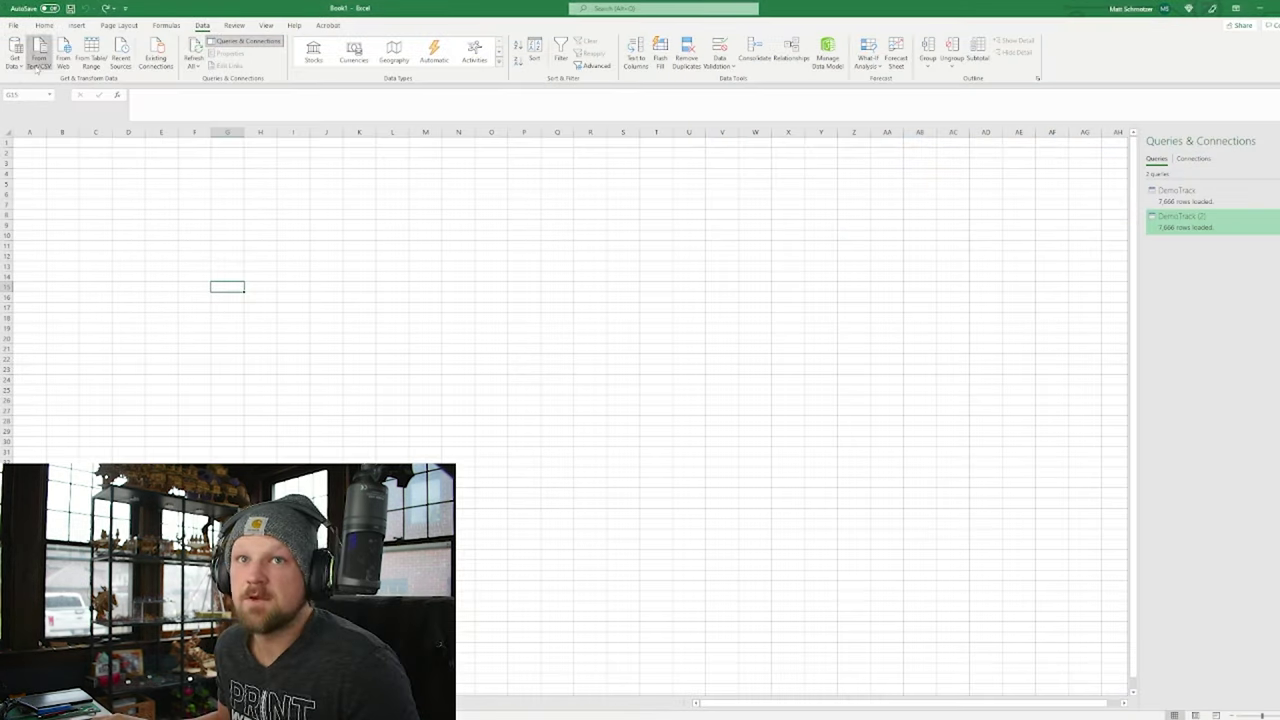
Import DemoTrack.csv from the Desktop as a table on new sheet DemoTrack (3)
{"action": "left_click", "coordinate": [38, 55]}
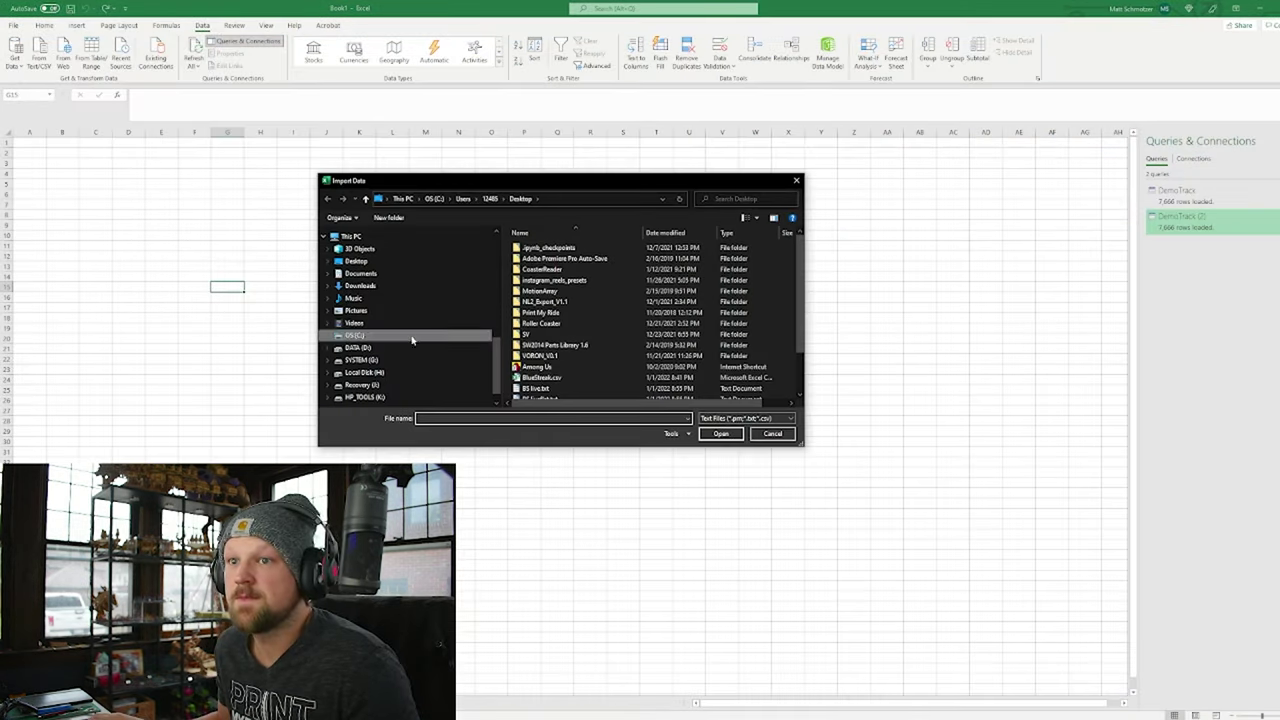
{"action": "left_click", "coordinate": [356, 261]}
{"action": "scroll", "coordinate": [568, 354], "scroll_direction": "down", "scroll_amount": 1}
{"action": "left_click", "coordinate": [566, 351]}
{"action": "left_click", "coordinate": [720, 433]}
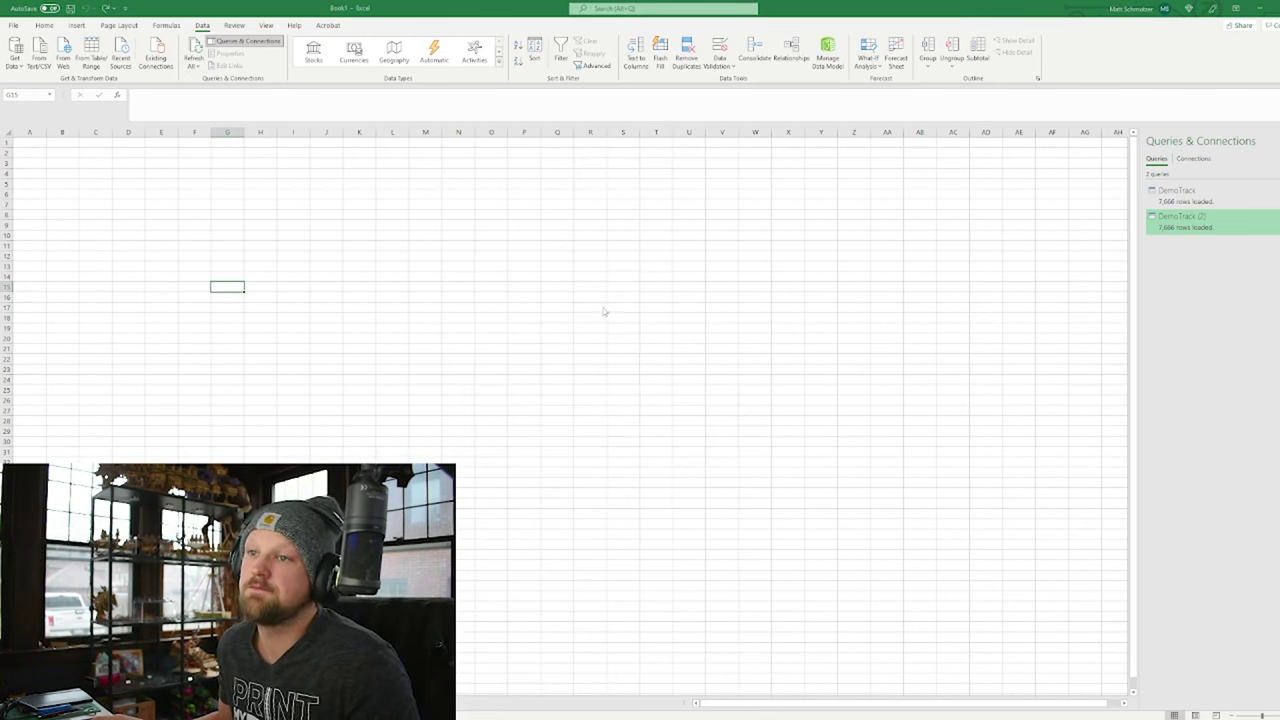
{"action": "left_click", "coordinate": [755, 508]}
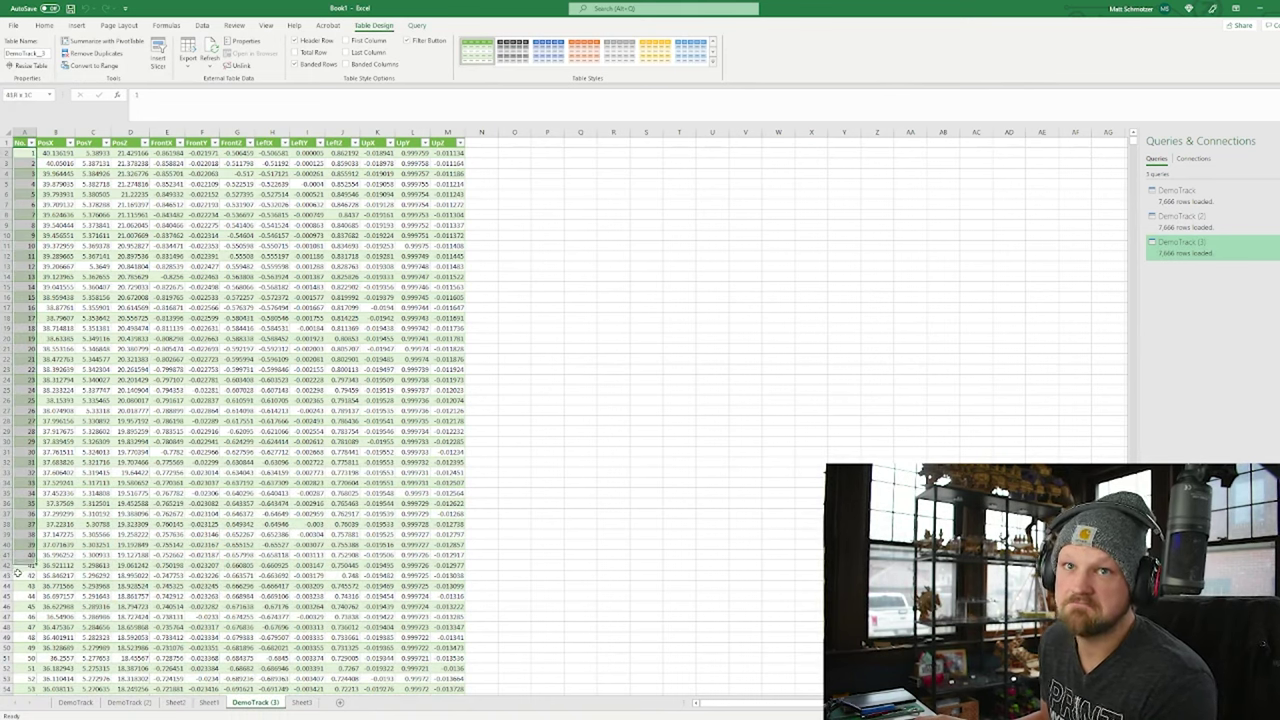
{"action": "left_click", "coordinate": [20, 493]}
{"action": "left_click", "coordinate": [28, 390]}
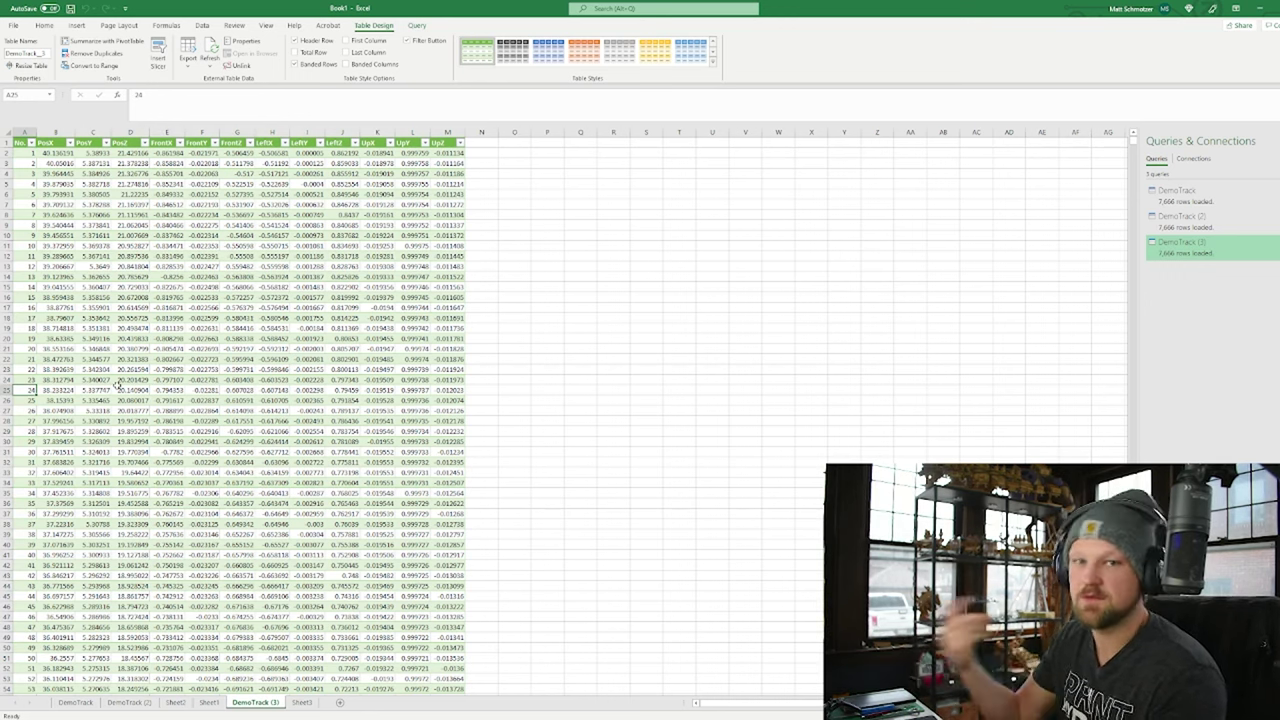
{"action": "left_click", "coordinate": [712, 318]}
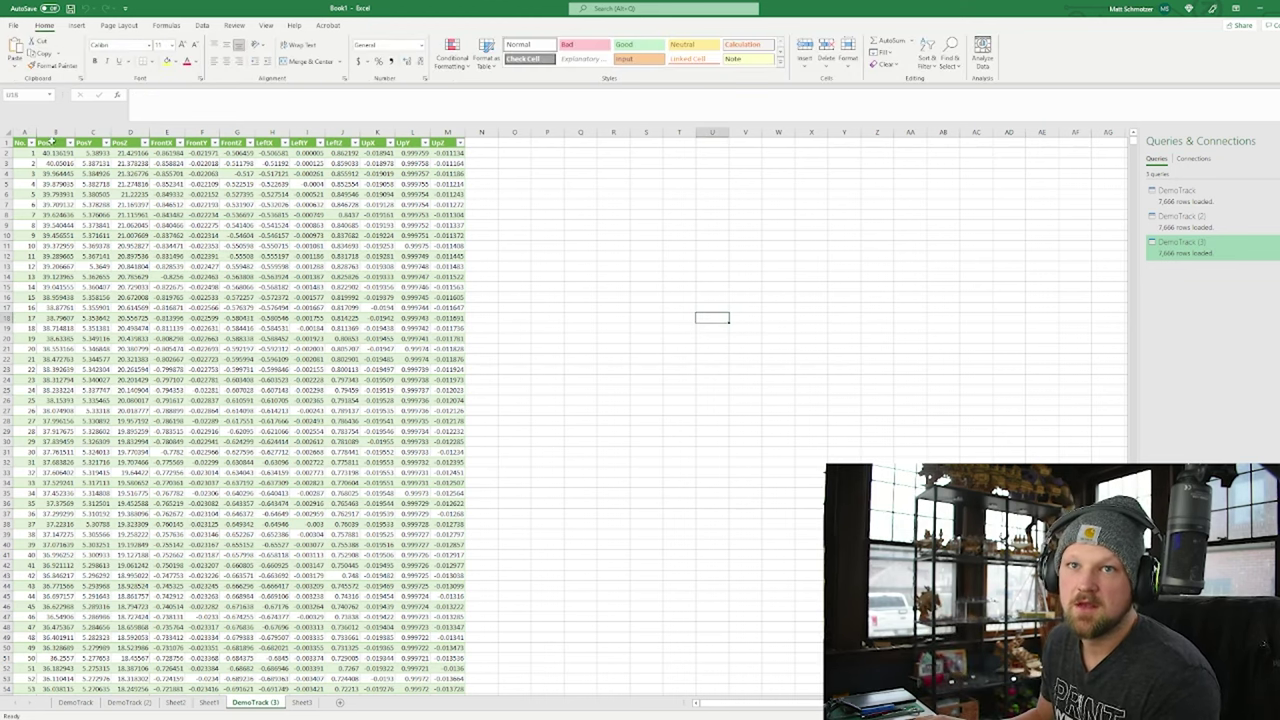
{"action": "left_click", "coordinate": [55, 173]}
{"action": "left_click", "coordinate": [92, 174]}
{"action": "left_click", "coordinate": [138, 175]}
{"action": "left_click", "coordinate": [60, 174]}
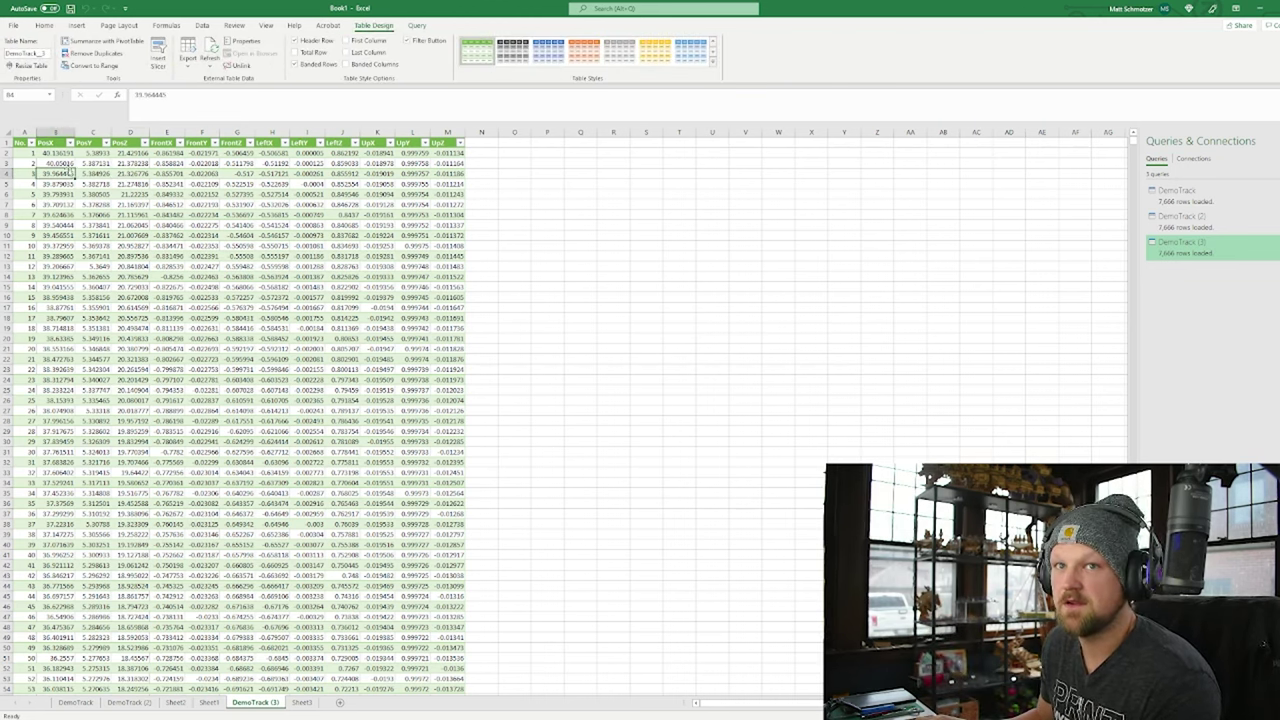
{"action": "left_click", "coordinate": [30, 246]}
{"action": "left_click", "coordinate": [57, 246]}
{"action": "left_click", "coordinate": [94, 246]}
{"action": "left_click", "coordinate": [130, 247]}
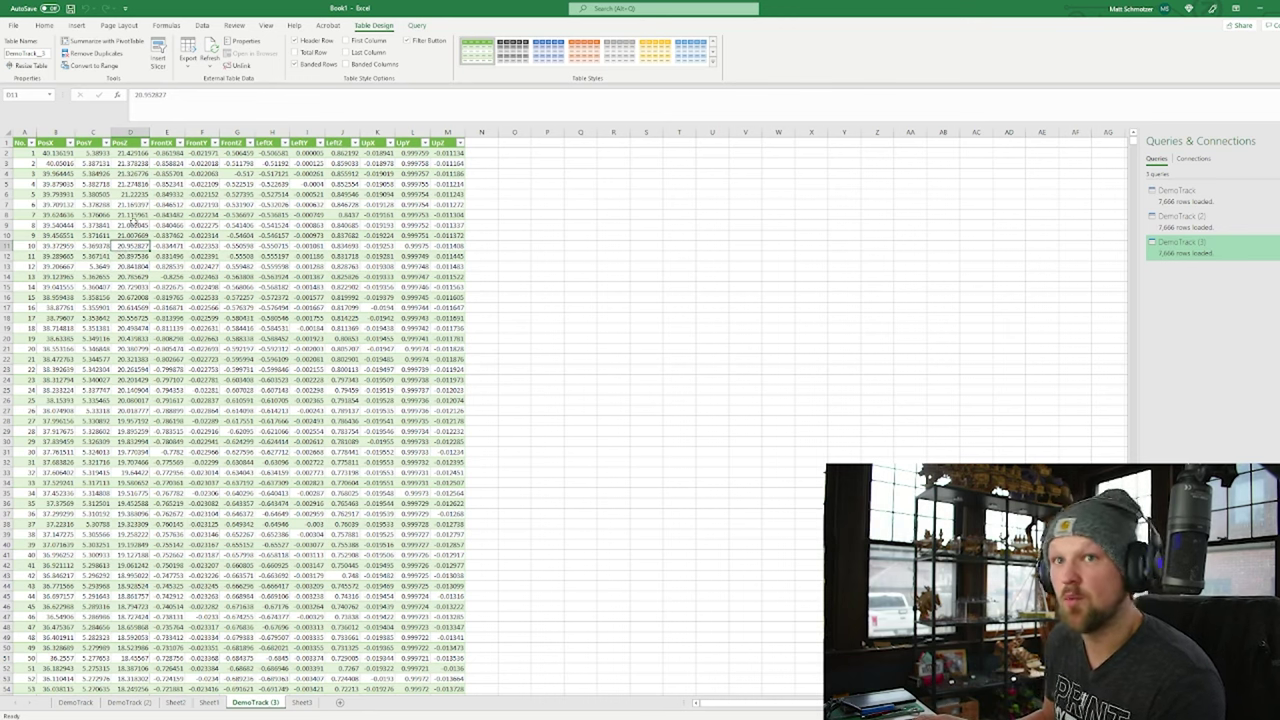
{"action": "left_click_drag", "start_coordinate": [95, 225], "coordinate": [100, 267]}
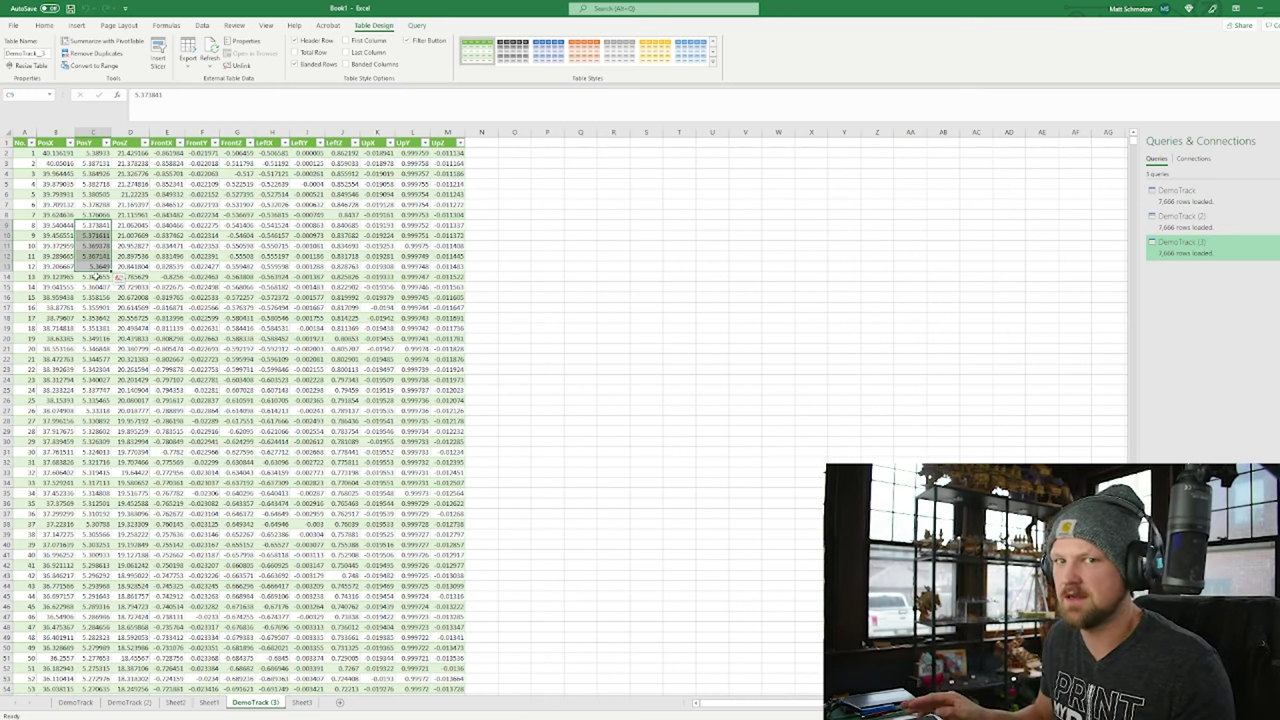
{"action": "left_click", "coordinate": [135, 356]}
{"action": "left_click_drag", "start_coordinate": [59, 152], "coordinate": [140, 432]}
{"action": "left_click", "coordinate": [52, 142]}
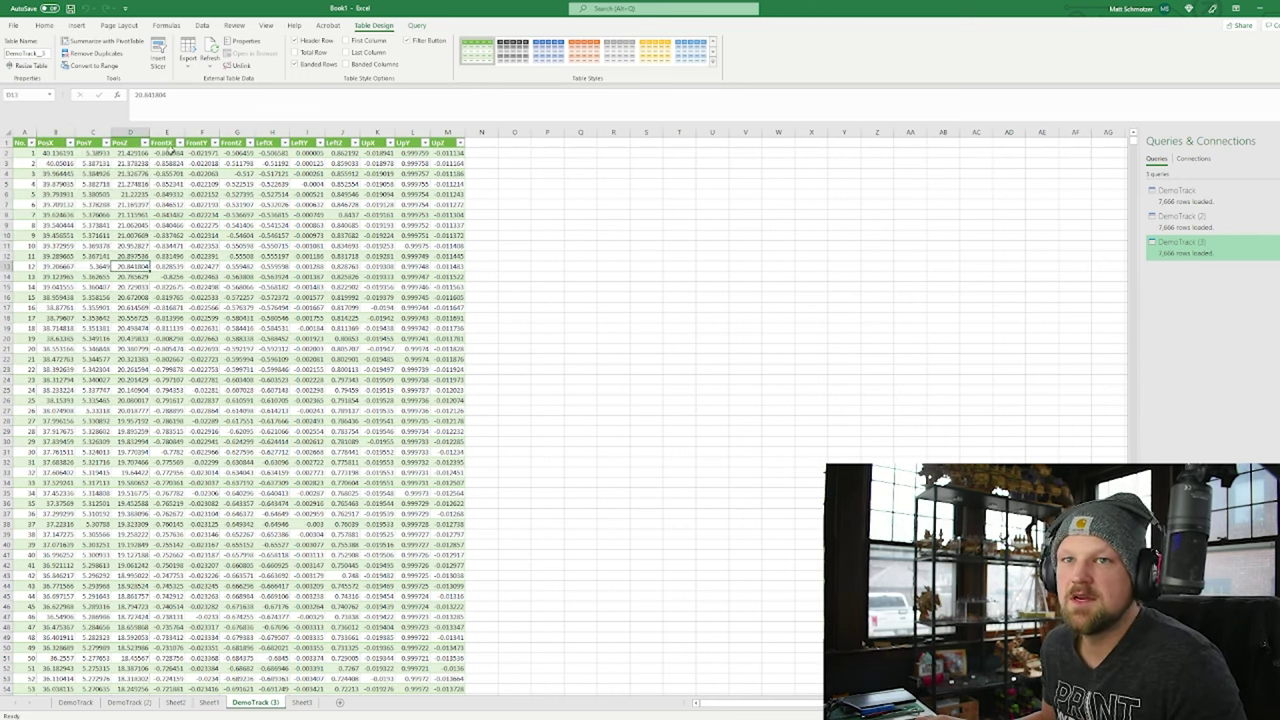
{"action": "left_click_drag", "start_coordinate": [166, 143], "coordinate": [437, 133]}
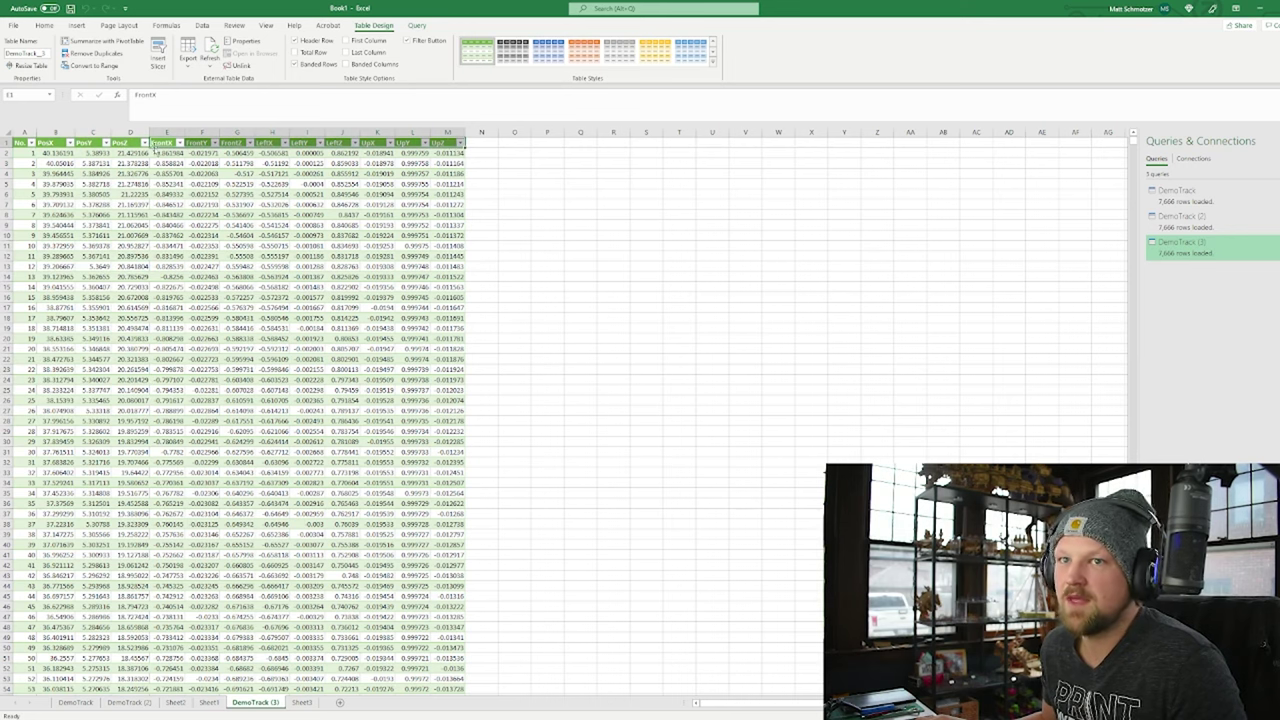
{"action": "left_click", "coordinate": [679, 214]}
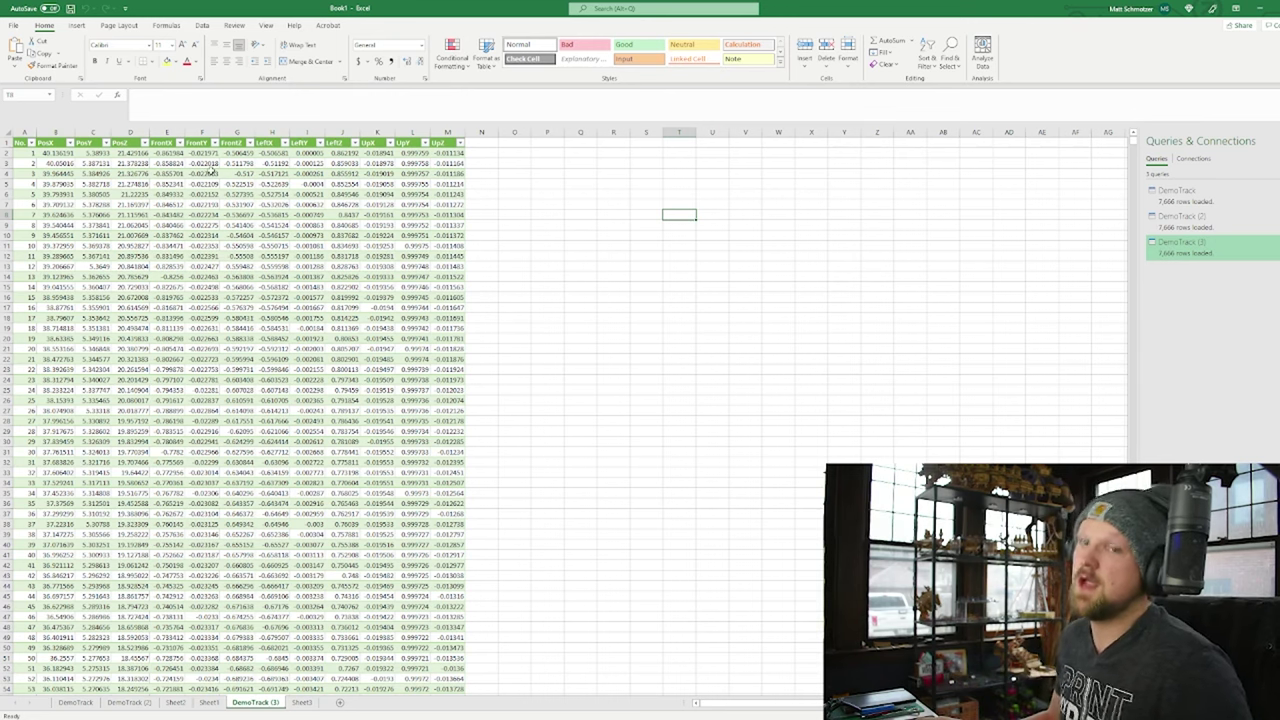
{"action": "key", "text": "Left"}
{"action": "key", "text": "Left"}
{"action": "key", "text": "Left"}
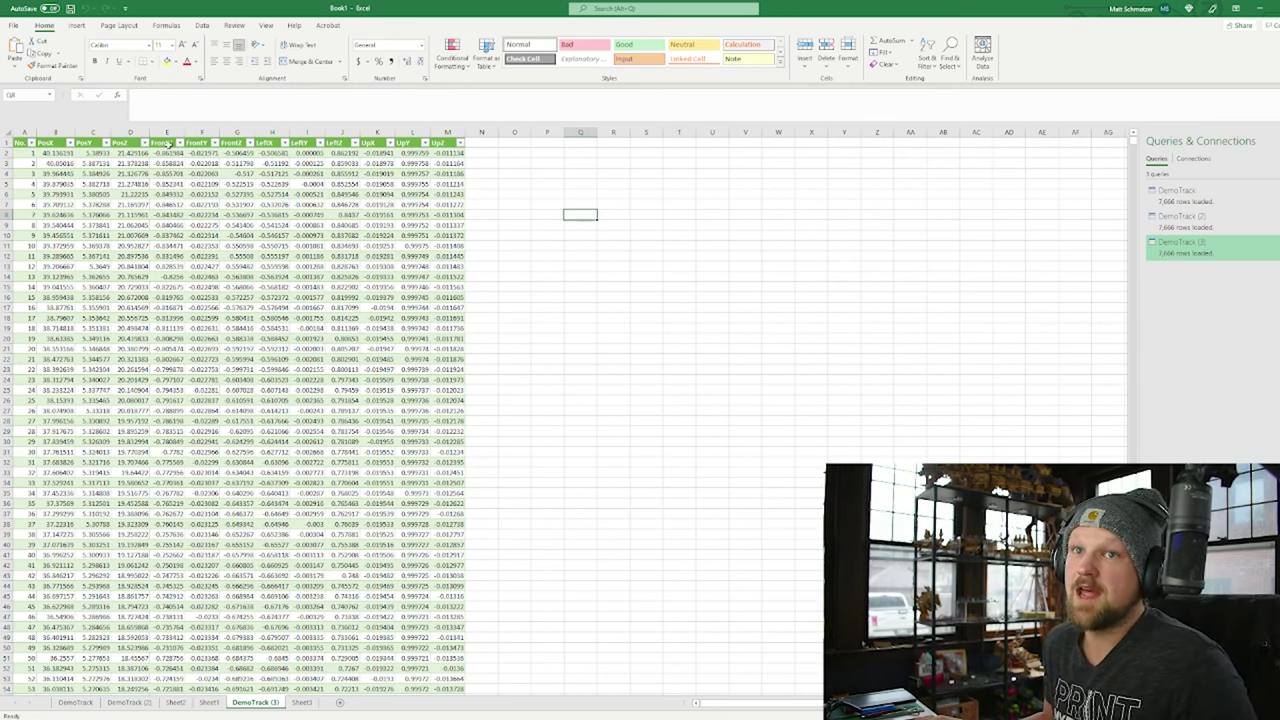
{"action": "left_click", "coordinate": [234, 145]}
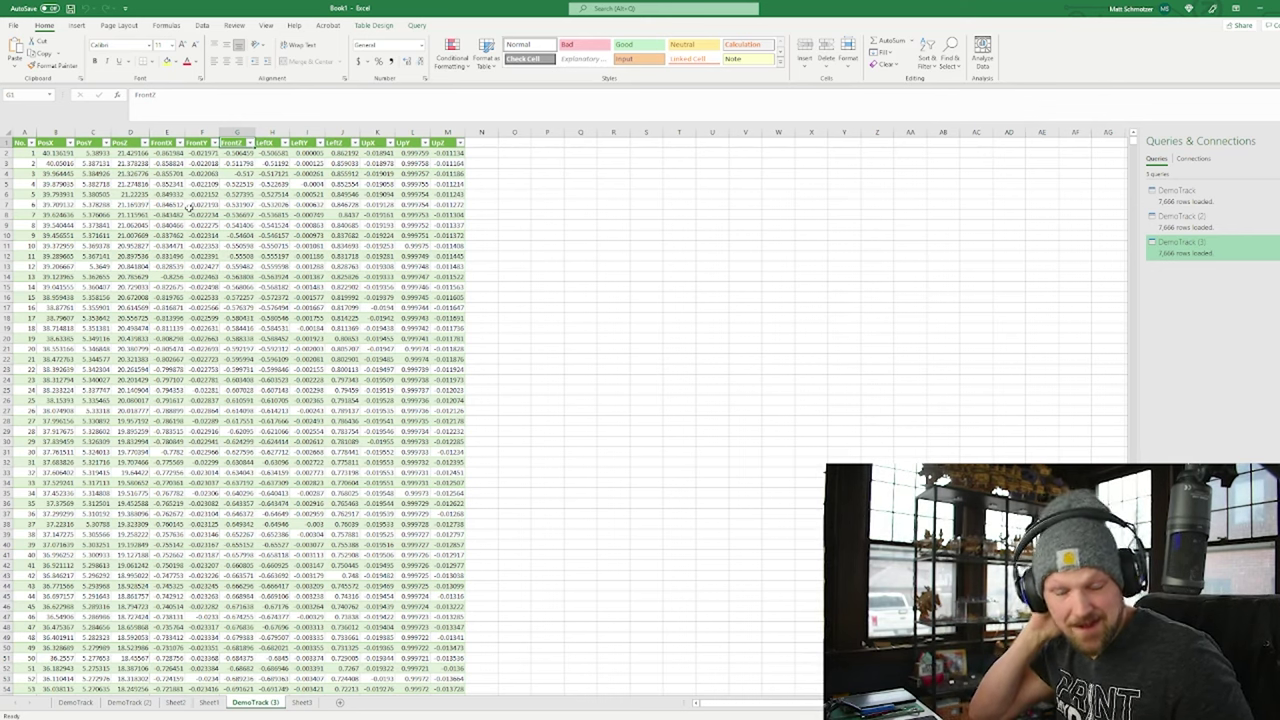
{"action": "left_click", "coordinate": [745, 370]}
{"action": "key", "text": "ctrl+v"}
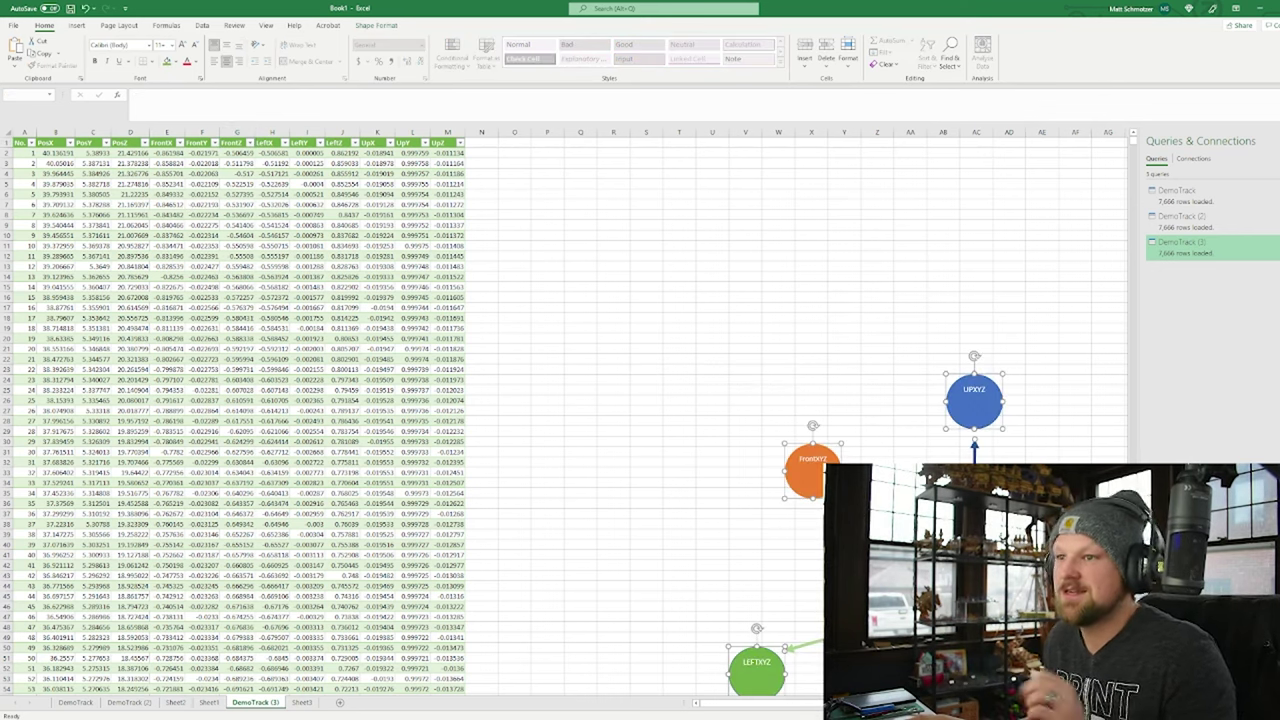
{"action": "left_click_drag", "start_coordinate": [973, 592], "coordinate": [722, 372]}
{"action": "left_click", "coordinate": [844, 565]}
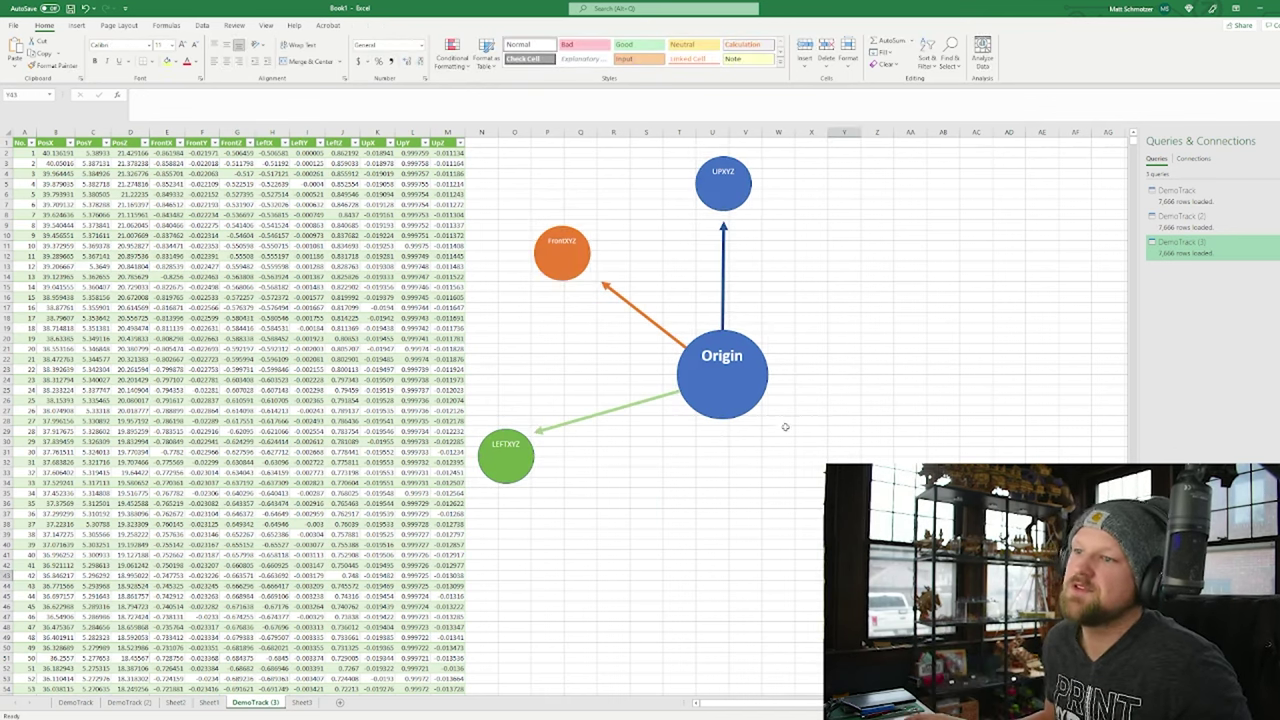
{"action": "left_click", "coordinate": [723, 394]}
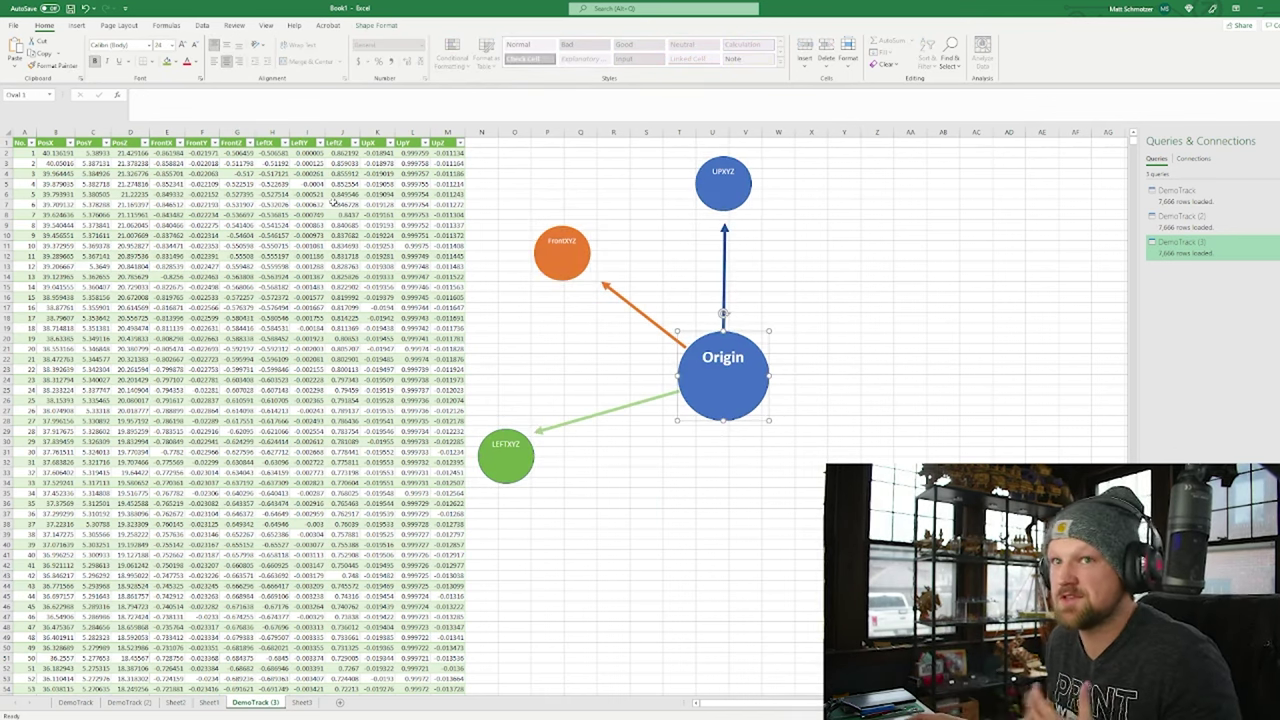
{"action": "left_click", "coordinate": [167, 163]}
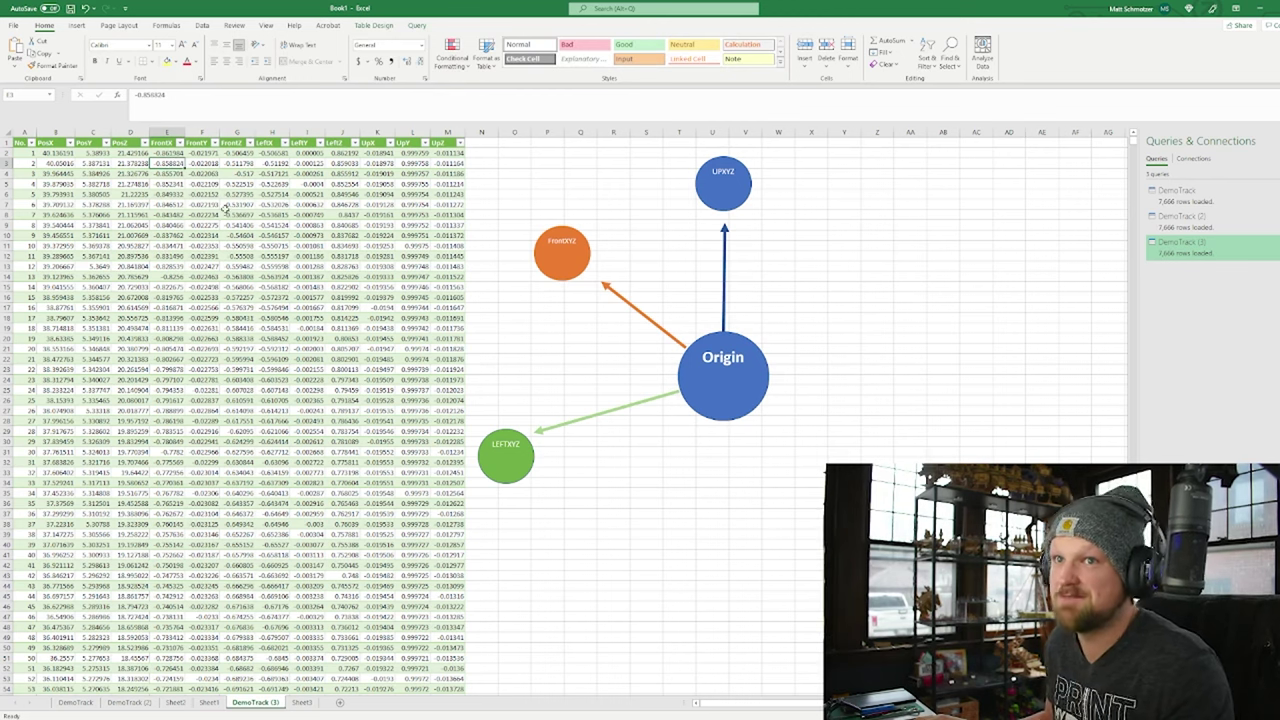
{"action": "left_click", "coordinate": [172, 152]}
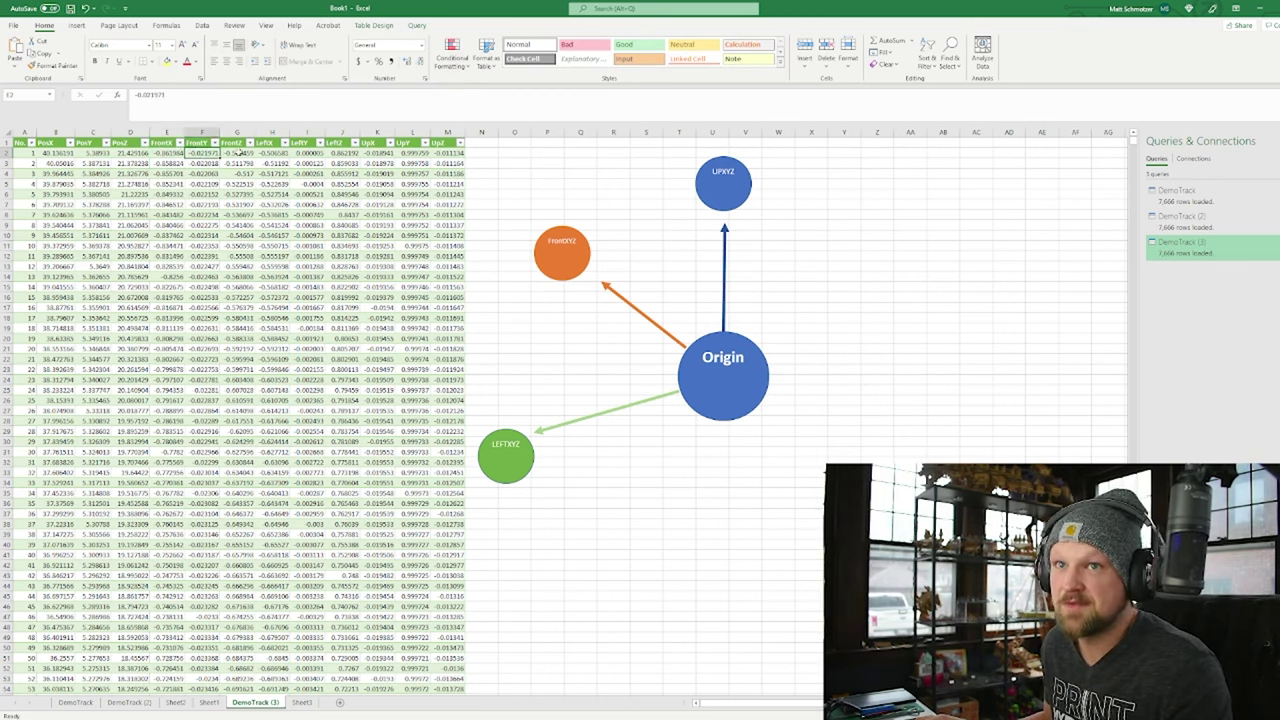
{"action": "left_click", "coordinate": [196, 156]}
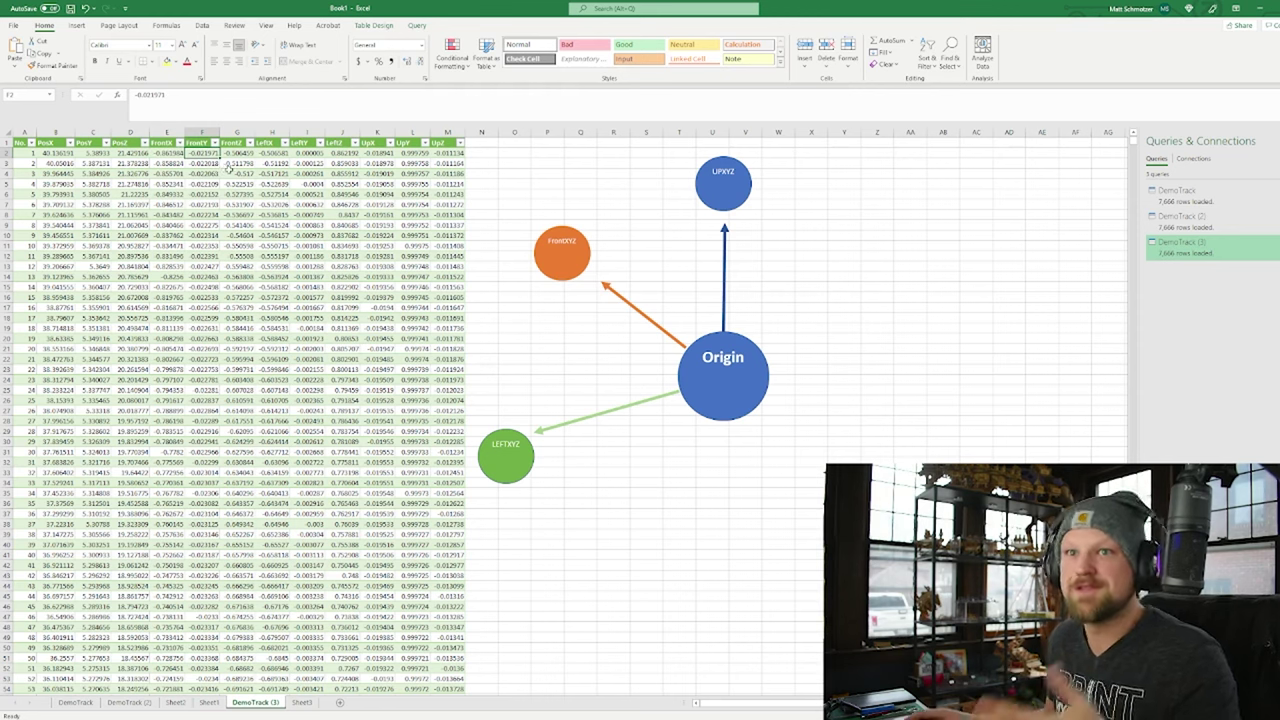
{"action": "left_click", "coordinate": [232, 165]}
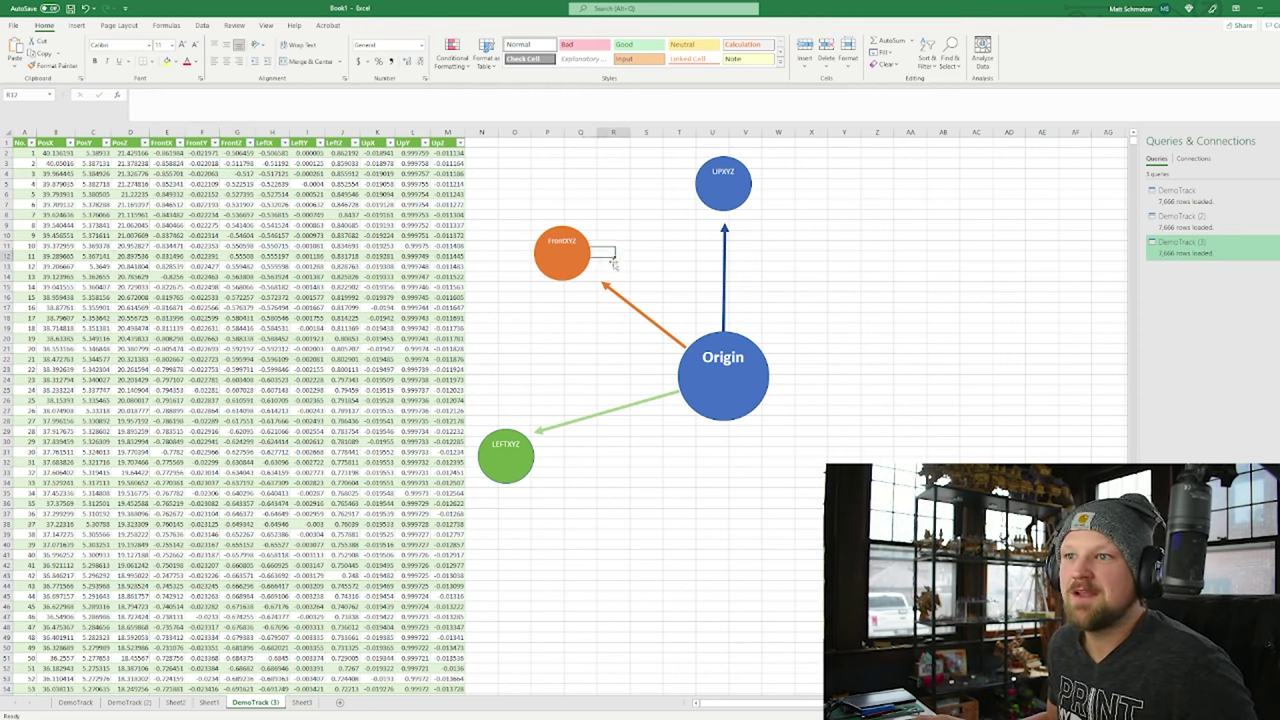
{"action": "left_click", "coordinate": [584, 251]}
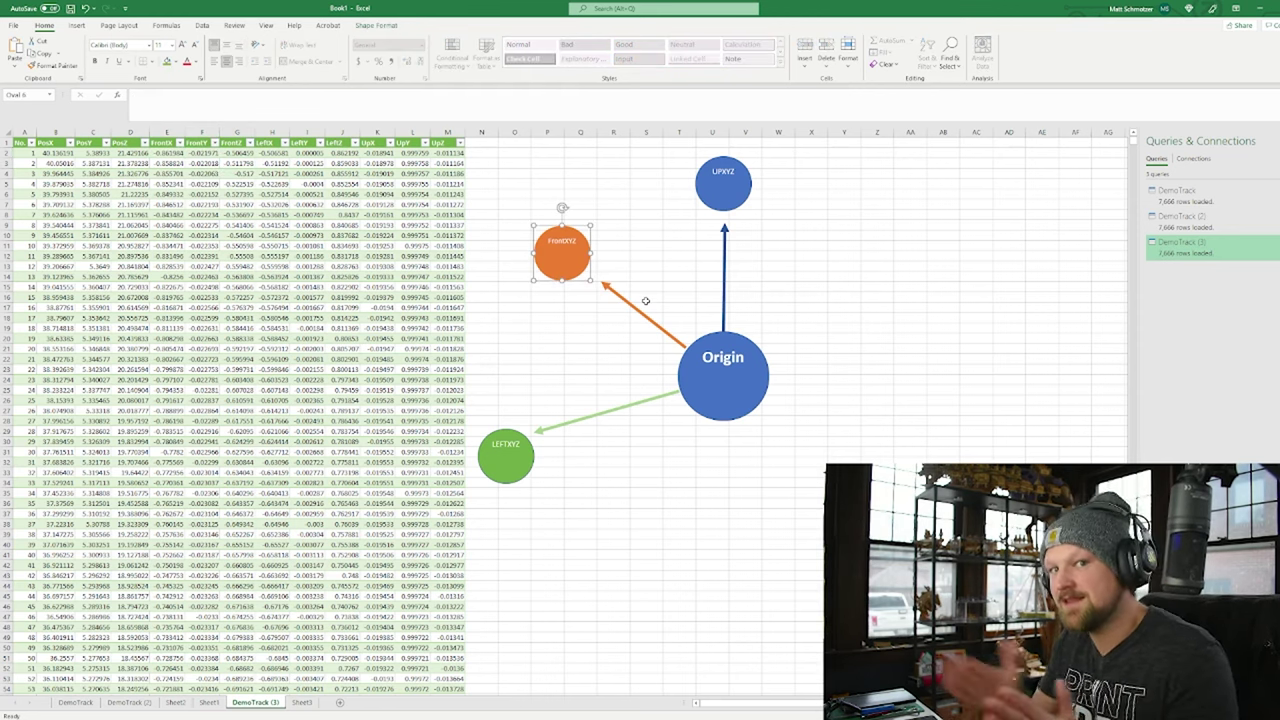
{"action": "left_click", "coordinate": [755, 398]}
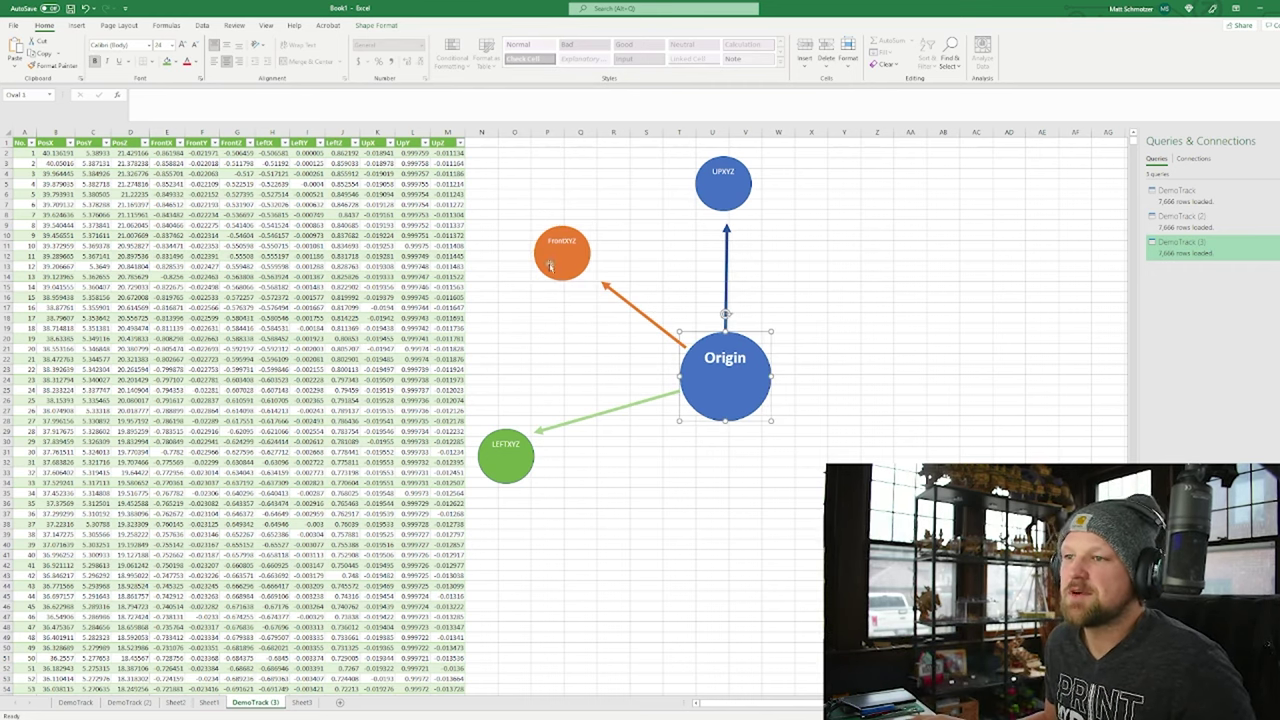
{"action": "left_click", "coordinate": [935, 349]}
{"action": "left_click", "coordinate": [522, 462]}
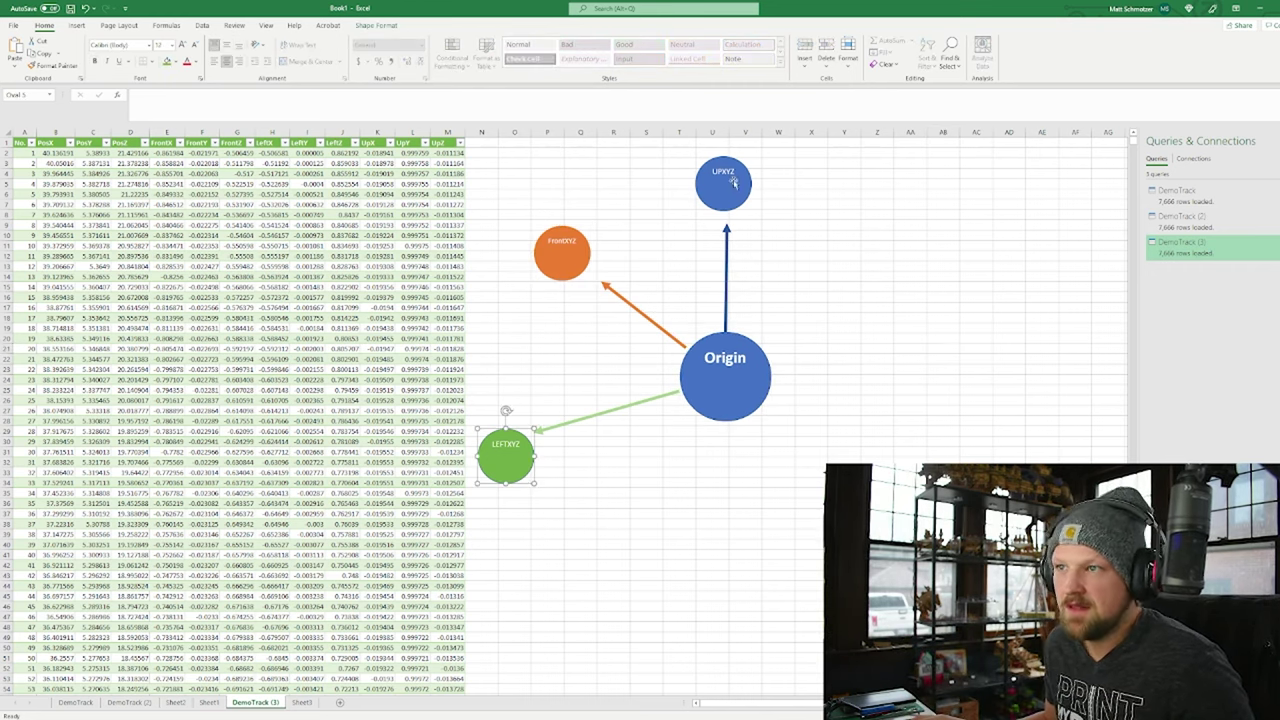
{"action": "left_click", "coordinate": [723, 185]}
{"action": "left_click", "coordinate": [910, 307]}
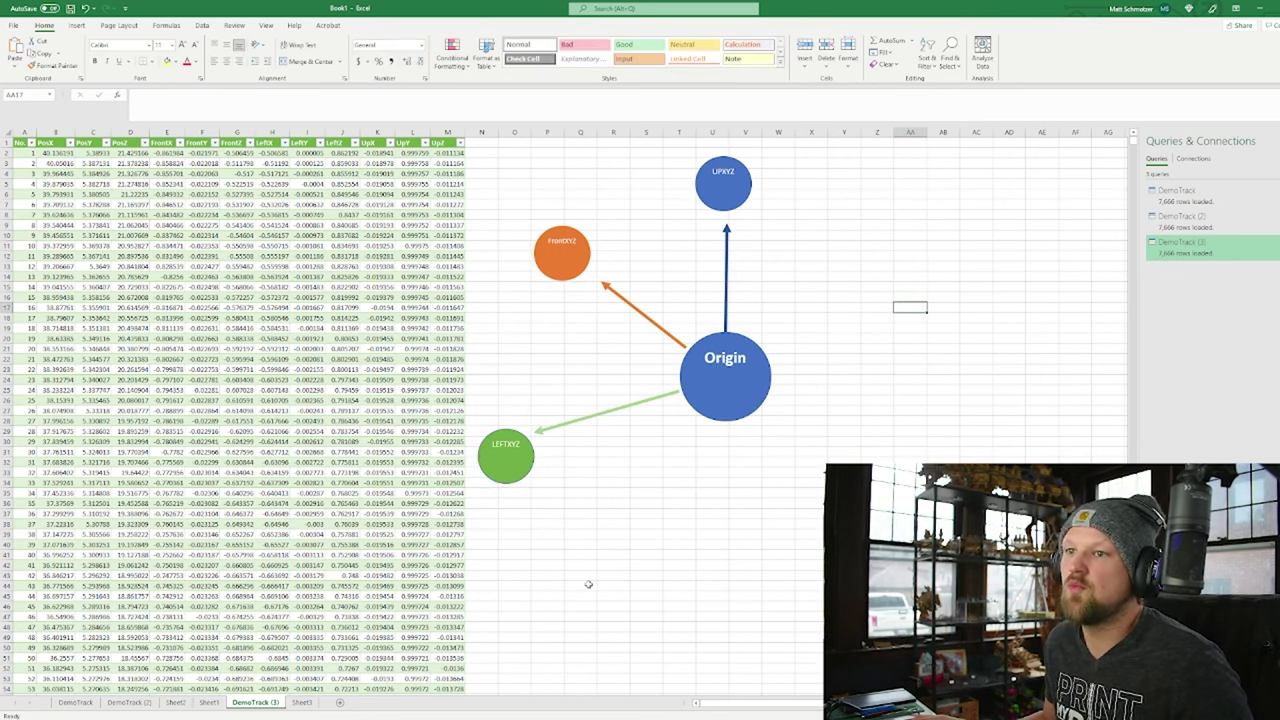
{"action": "left_click", "coordinate": [778, 472]}
{"action": "left_click", "coordinate": [525, 456]}
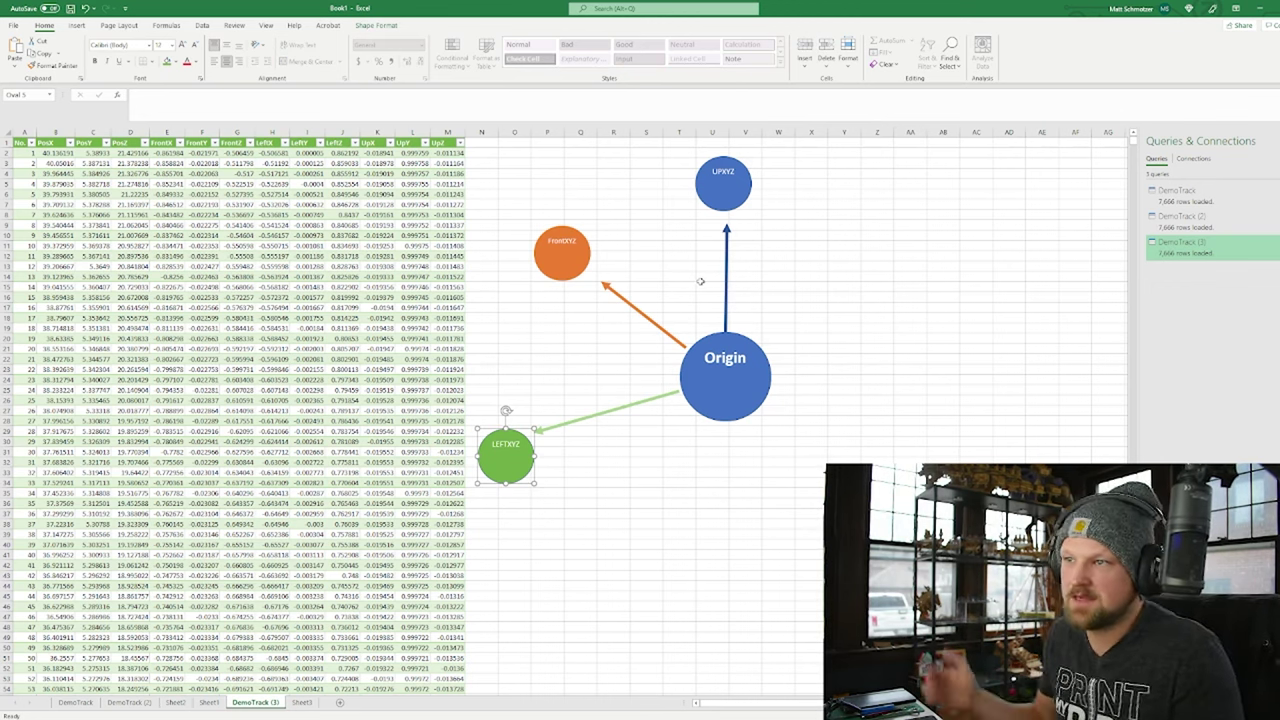
{"action": "left_click", "coordinate": [811, 328]}
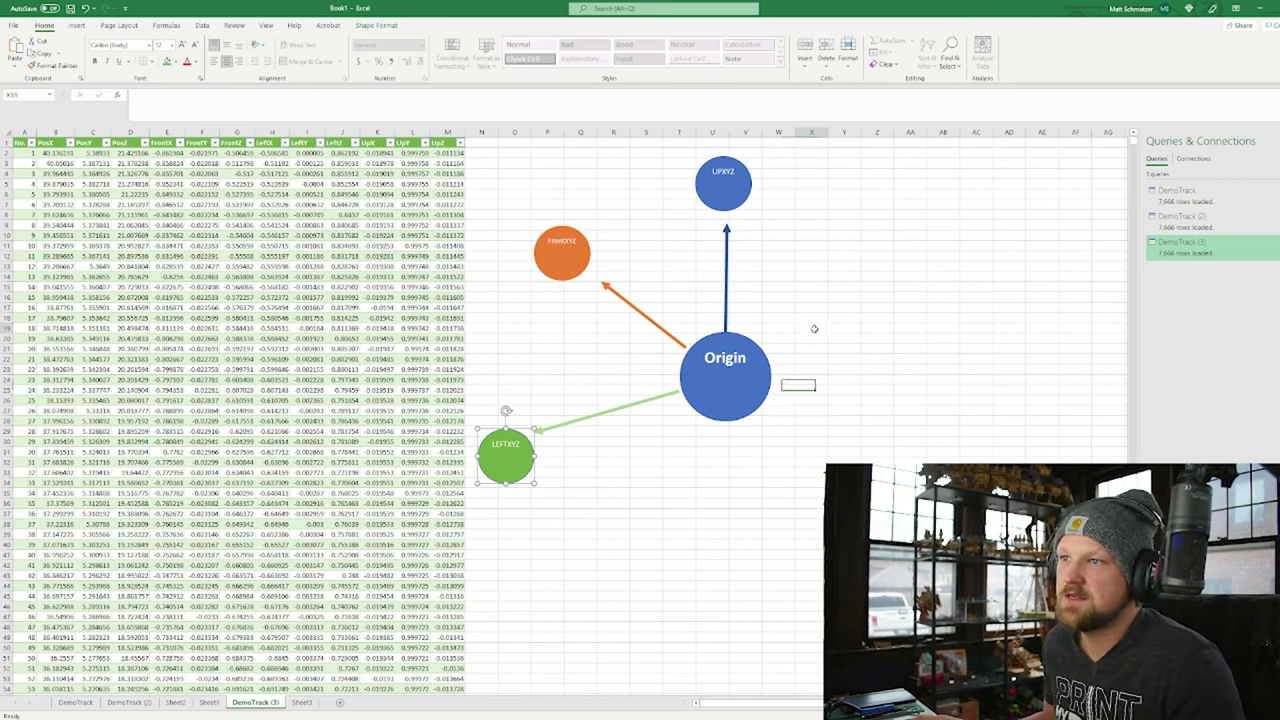
{"action": "left_click", "coordinate": [909, 400]}
{"action": "left_click", "coordinate": [745, 533]}
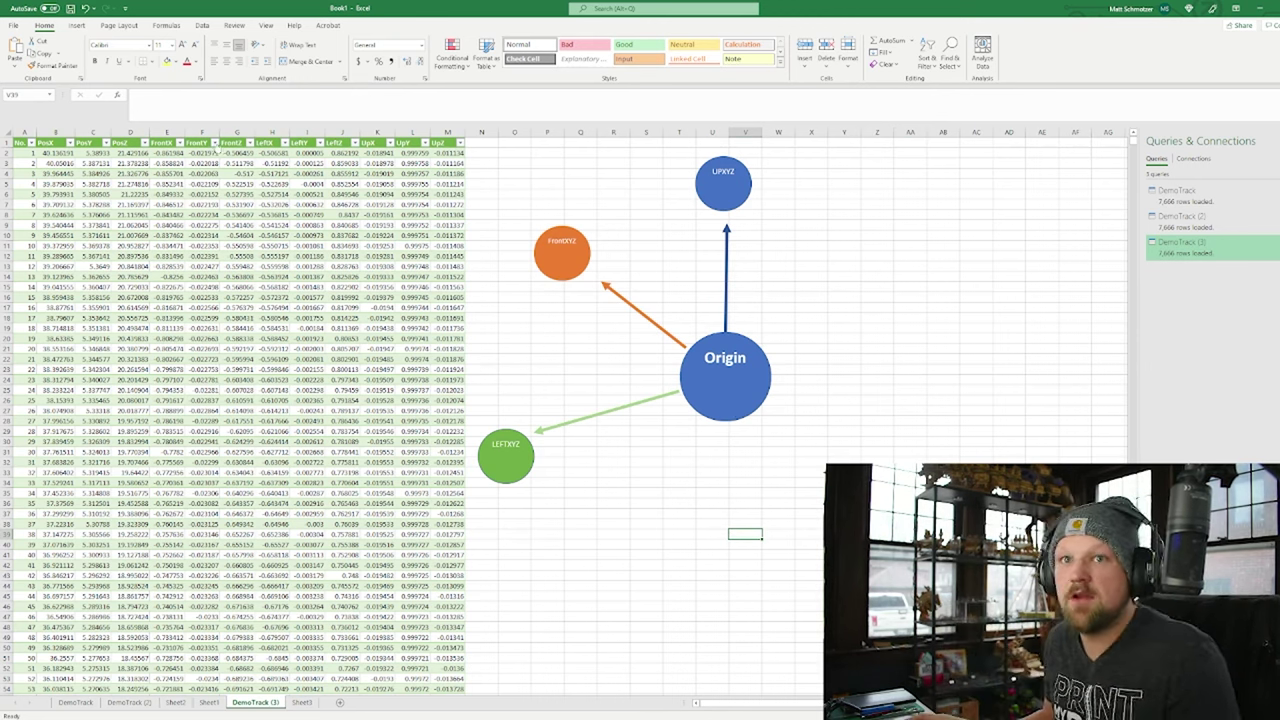
{"action": "left_click", "coordinate": [55, 194]}
{"action": "left_click", "coordinate": [93, 194]}
{"action": "left_click", "coordinate": [130, 194]}
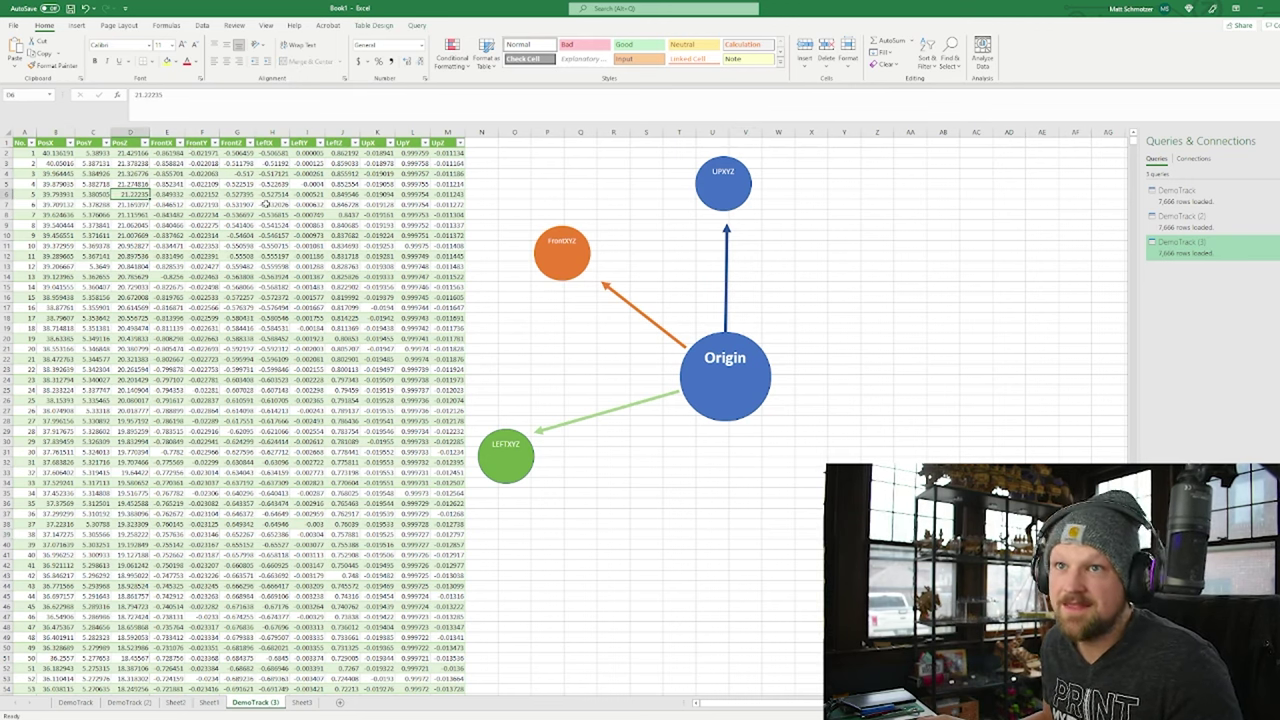
{"action": "left_click_drag", "start_coordinate": [272, 194], "coordinate": [345, 195]}
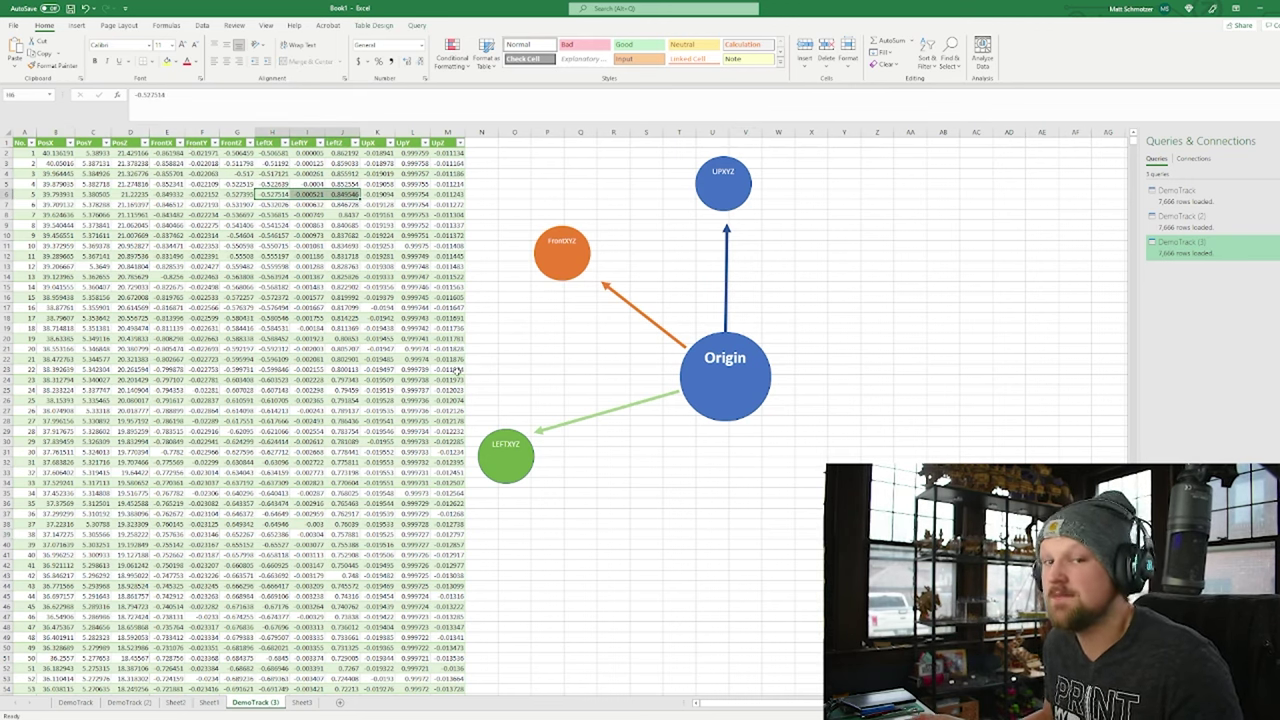
Replace the central circle's 'Origin' text with POSXYZ
{"action": "left_click", "coordinate": [745, 395]}
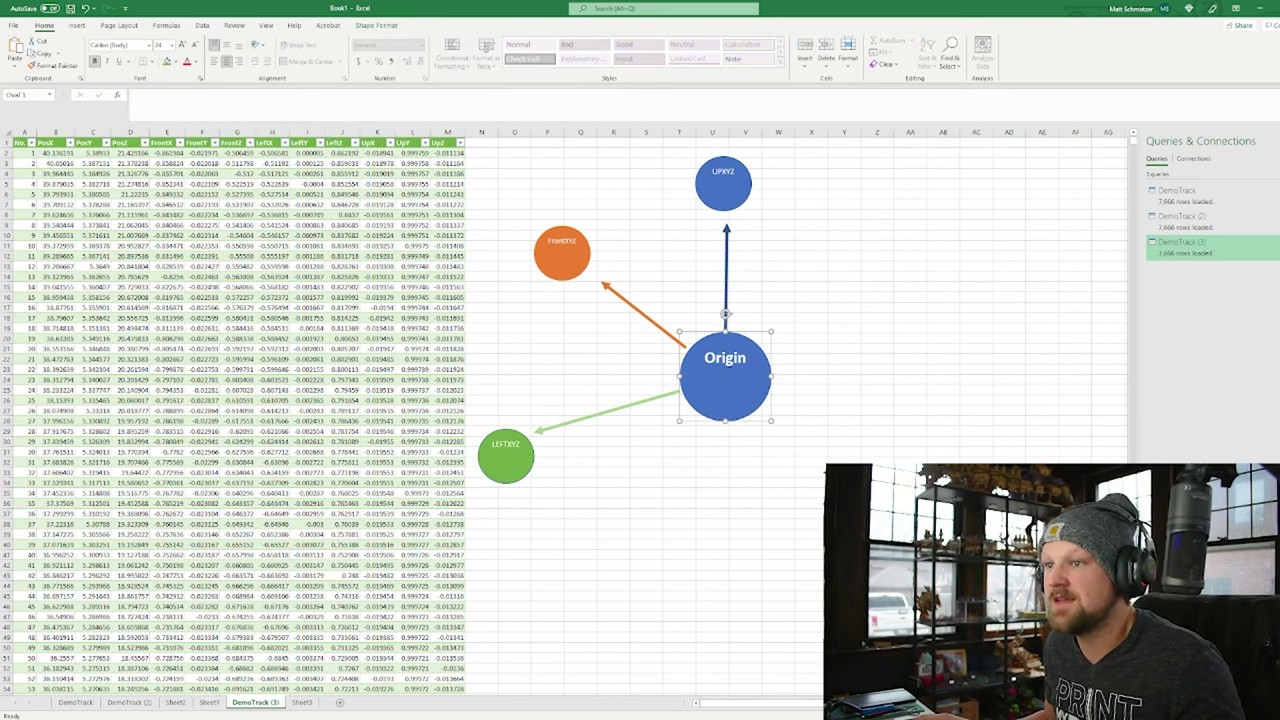
{"action": "double_click", "coordinate": [705, 355]}
{"action": "type", "text": "P"}
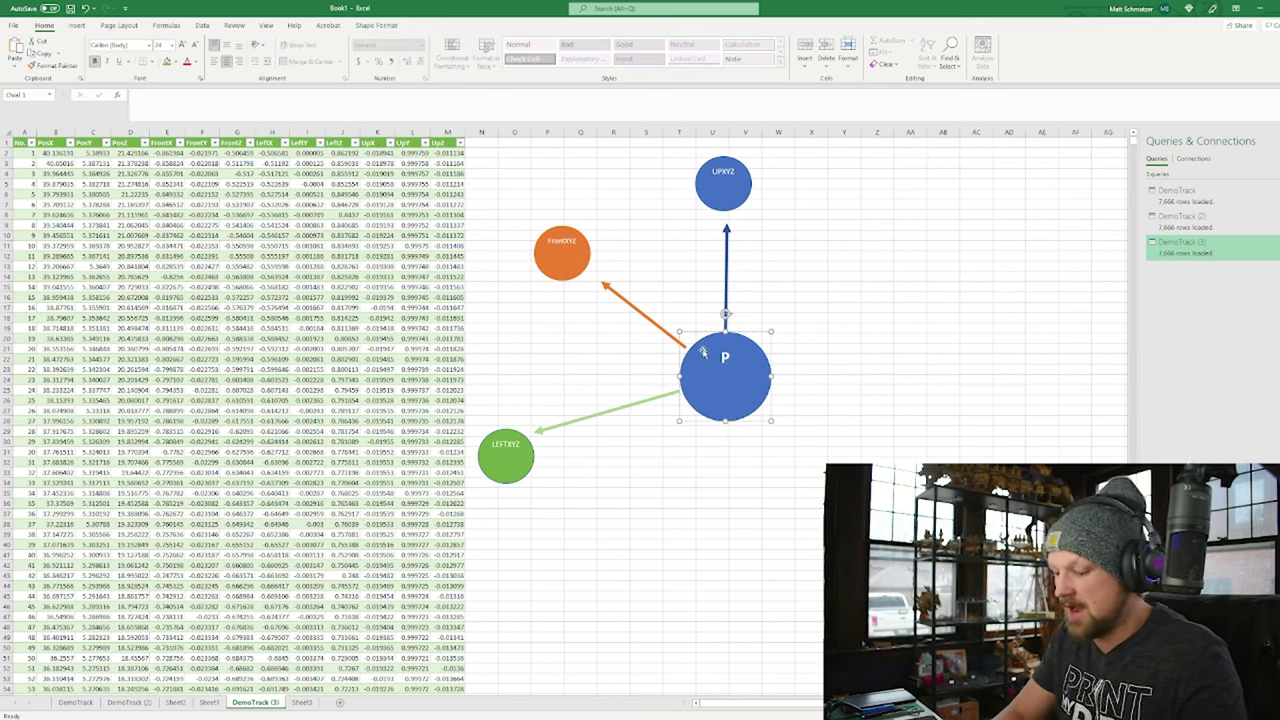
{"action": "type", "text": "OSXYZ"}
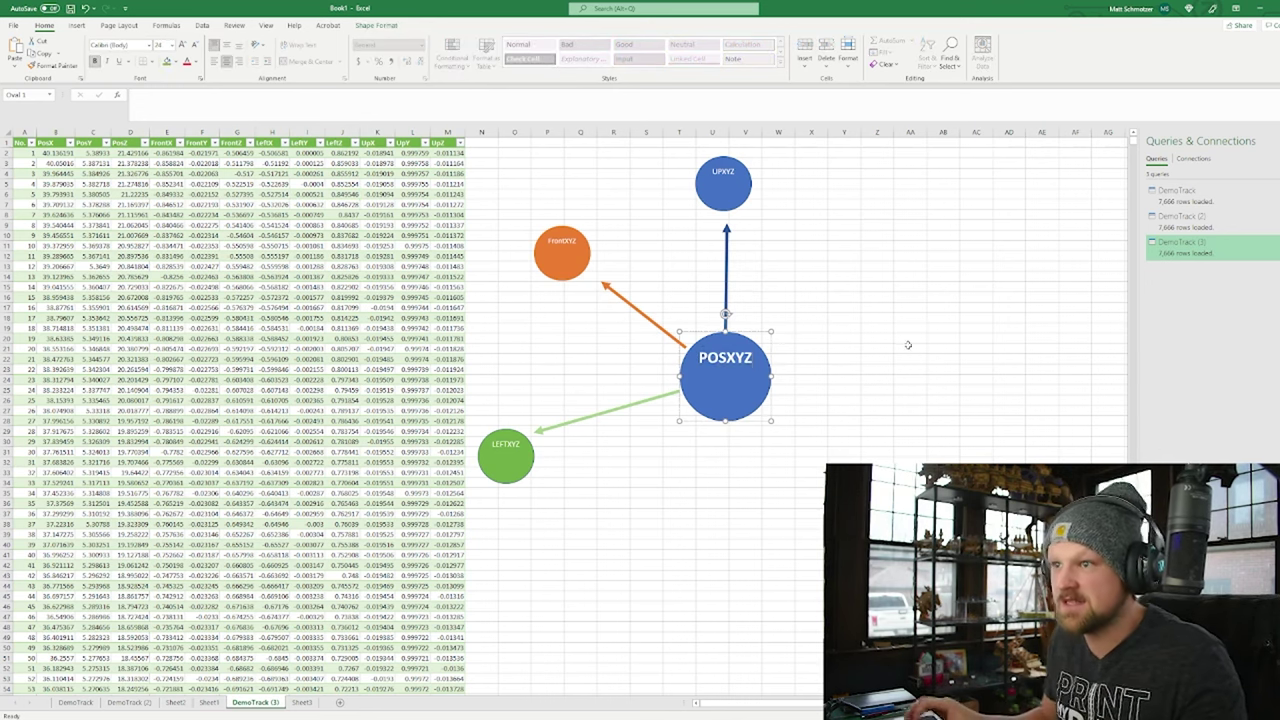
Select the green LEFTXYZ circle, then POSXYZ, then LEFTXYZ again
{"action": "left_click", "coordinate": [527, 474]}
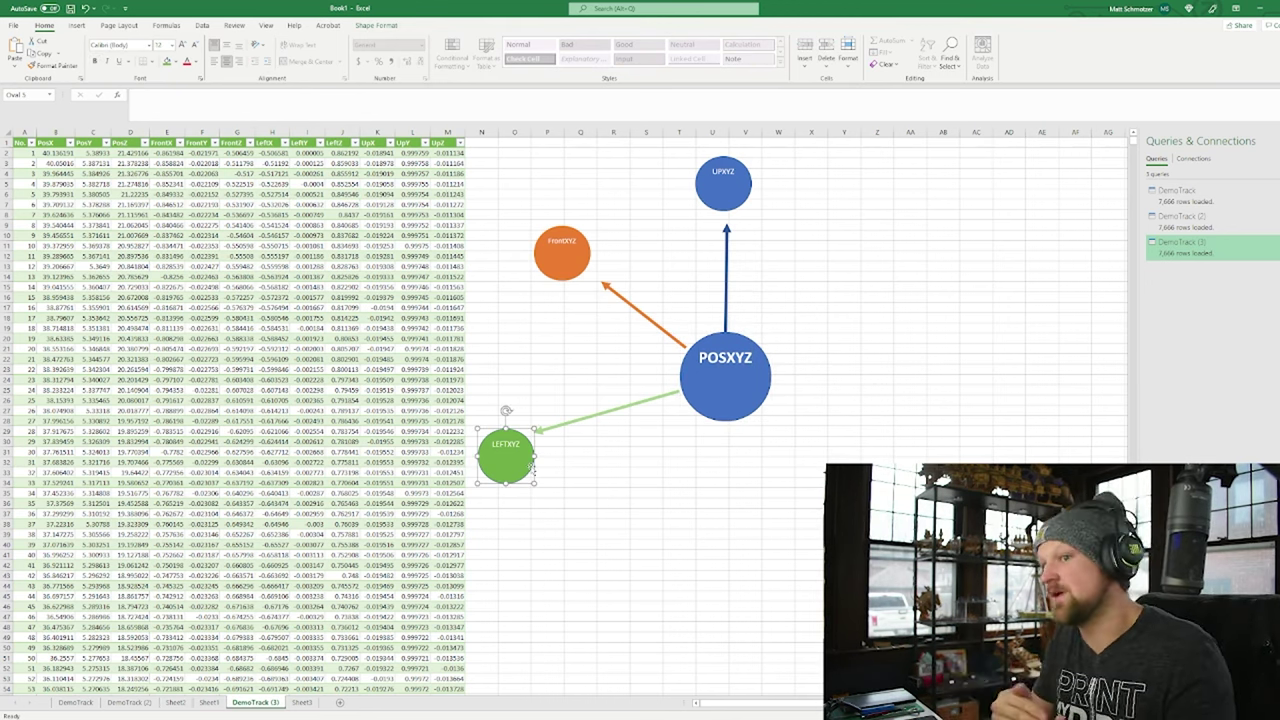
{"action": "left_click", "coordinate": [715, 409]}
{"action": "left_click", "coordinate": [492, 476]}
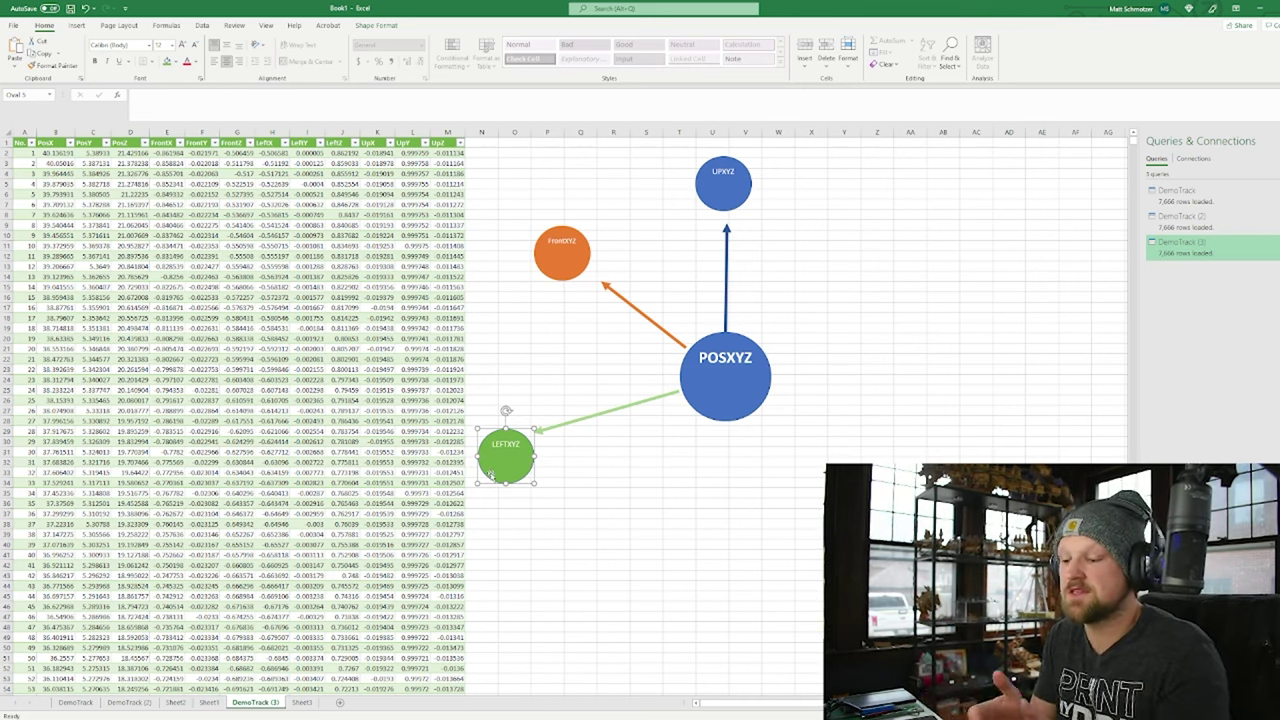
Nudge the UPXYZ circle a few pixels down-right, then deselect it
{"action": "left_click", "coordinate": [547, 284]}
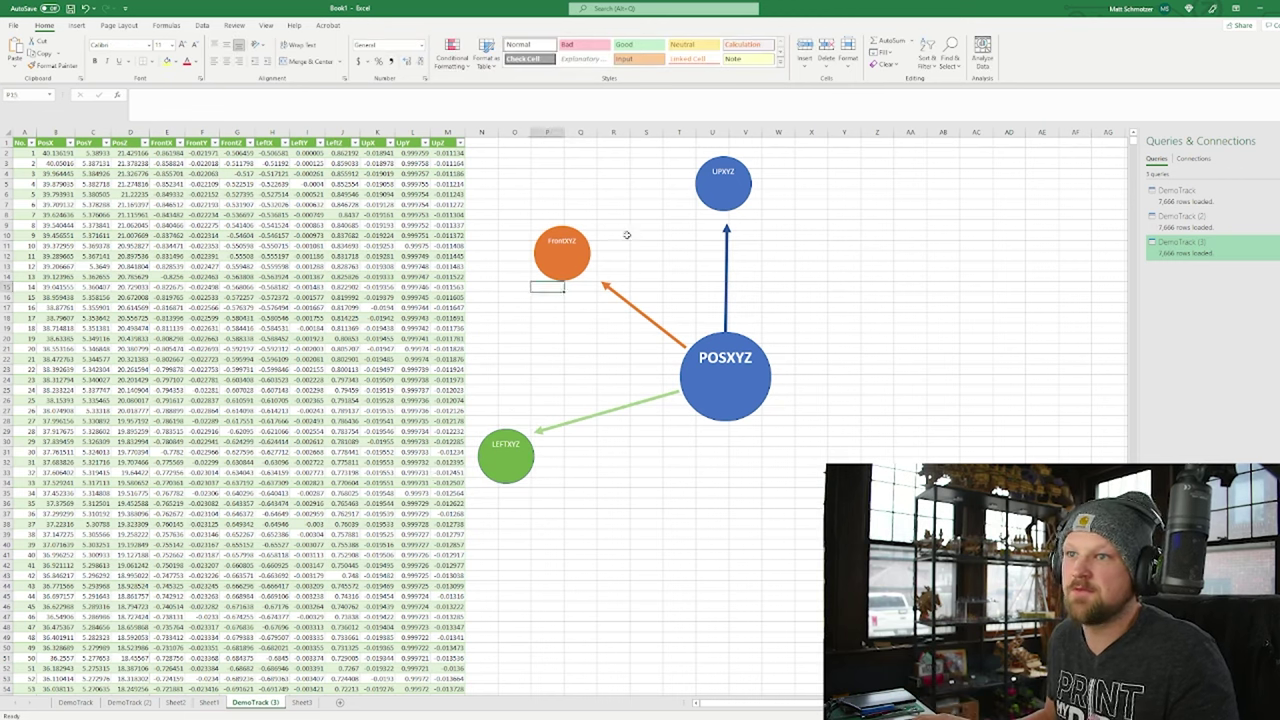
{"action": "left_click", "coordinate": [726, 191]}
{"action": "left_click_drag", "start_coordinate": [725, 188], "coordinate": [730, 197]}
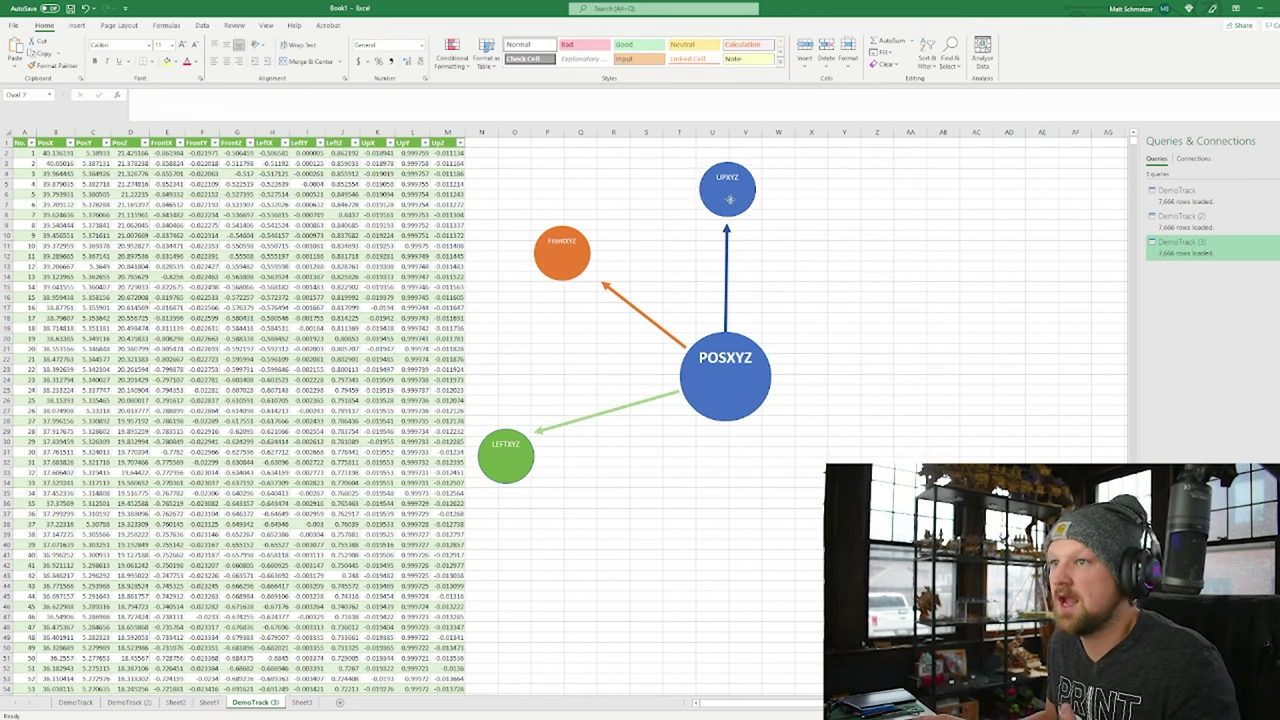
{"action": "left_click", "coordinate": [875, 289]}
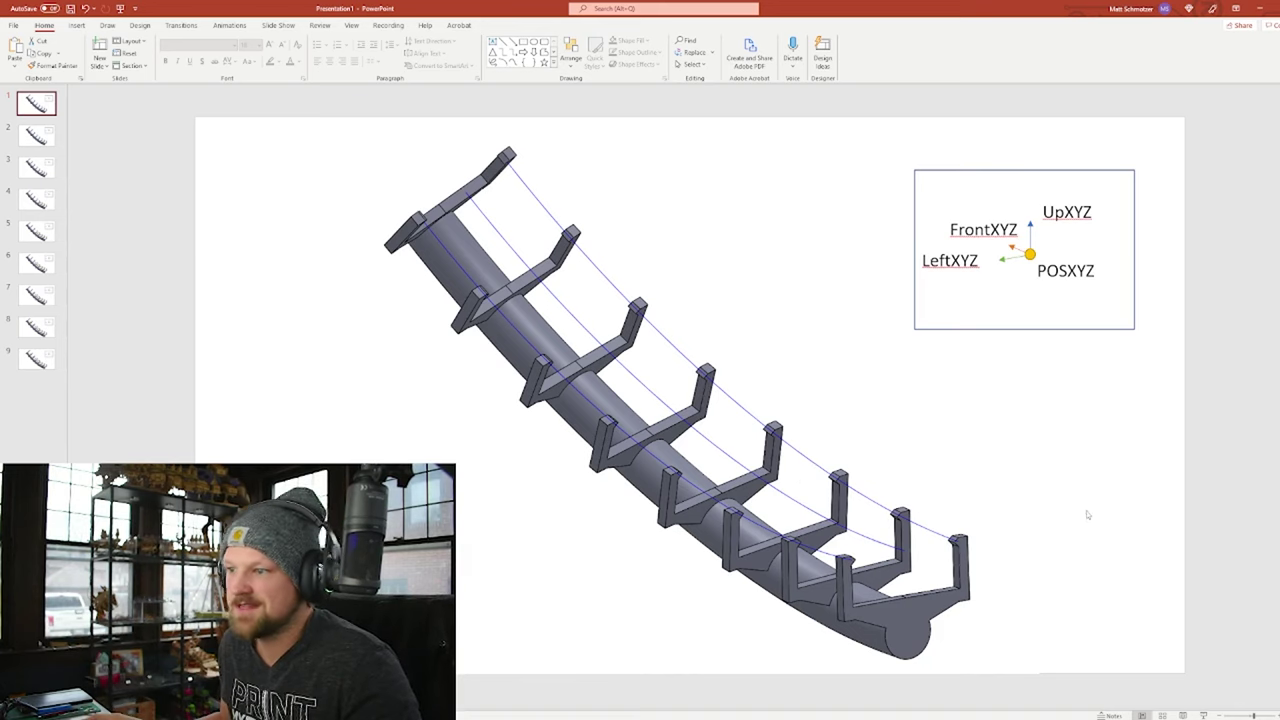
Advance through the track slides to slide 6, showing position points with front, up and left arrows
{"action": "key", "text": "Page_Down"}
{"action": "key", "text": "Page_Down"}
{"action": "key", "text": "Page_Down"}
{"action": "key", "text": "Page_Down"}
{"action": "key", "text": "Page_Down"}
{"action": "key", "text": "Page_Down"}
{"action": "key", "text": "Page_Down"}
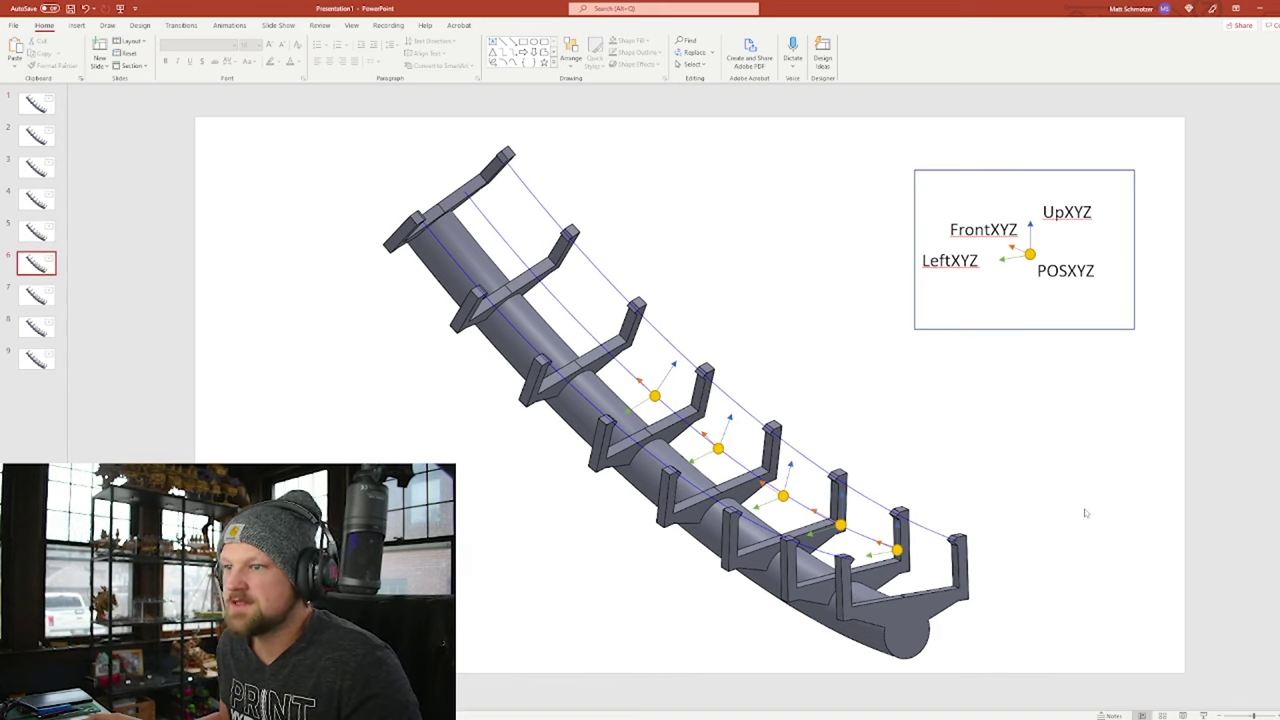
{"action": "key", "text": "Page_Down"}
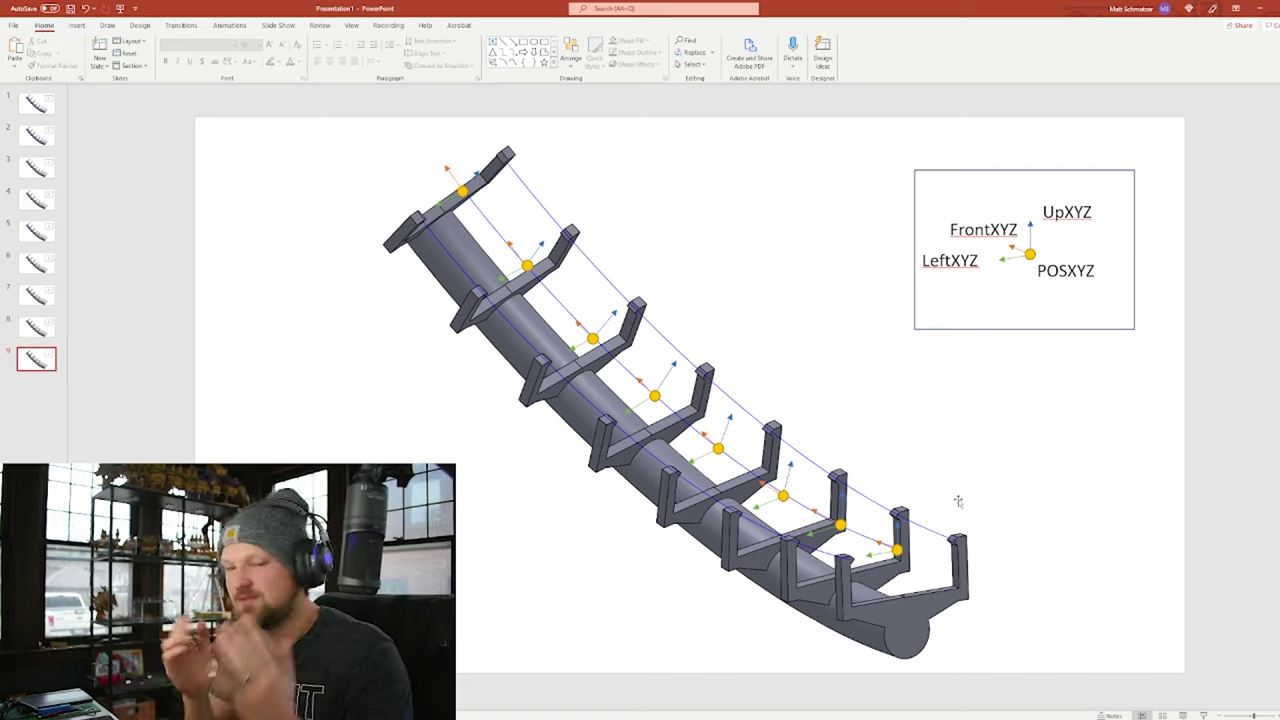
Bring the Excel workbook back into view and click around the diagram and cells
{"action": "left_click", "coordinate": [1259, 9]}
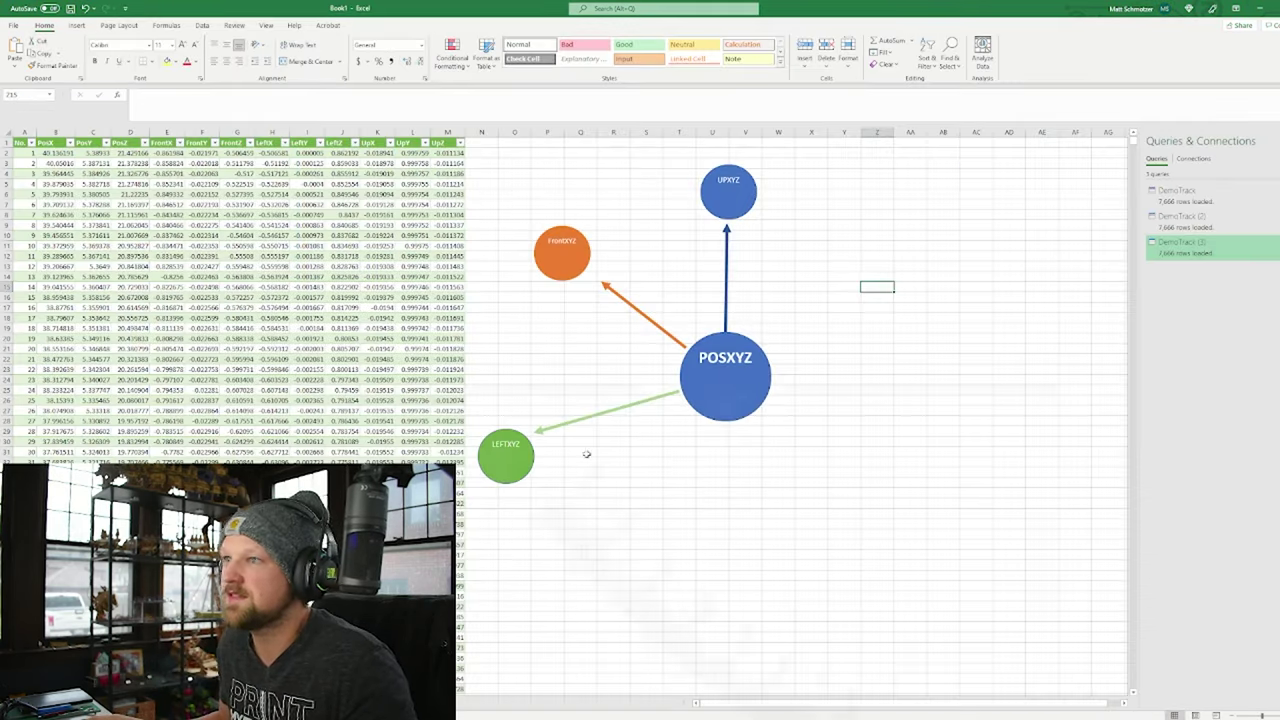
{"action": "left_click", "coordinate": [655, 584]}
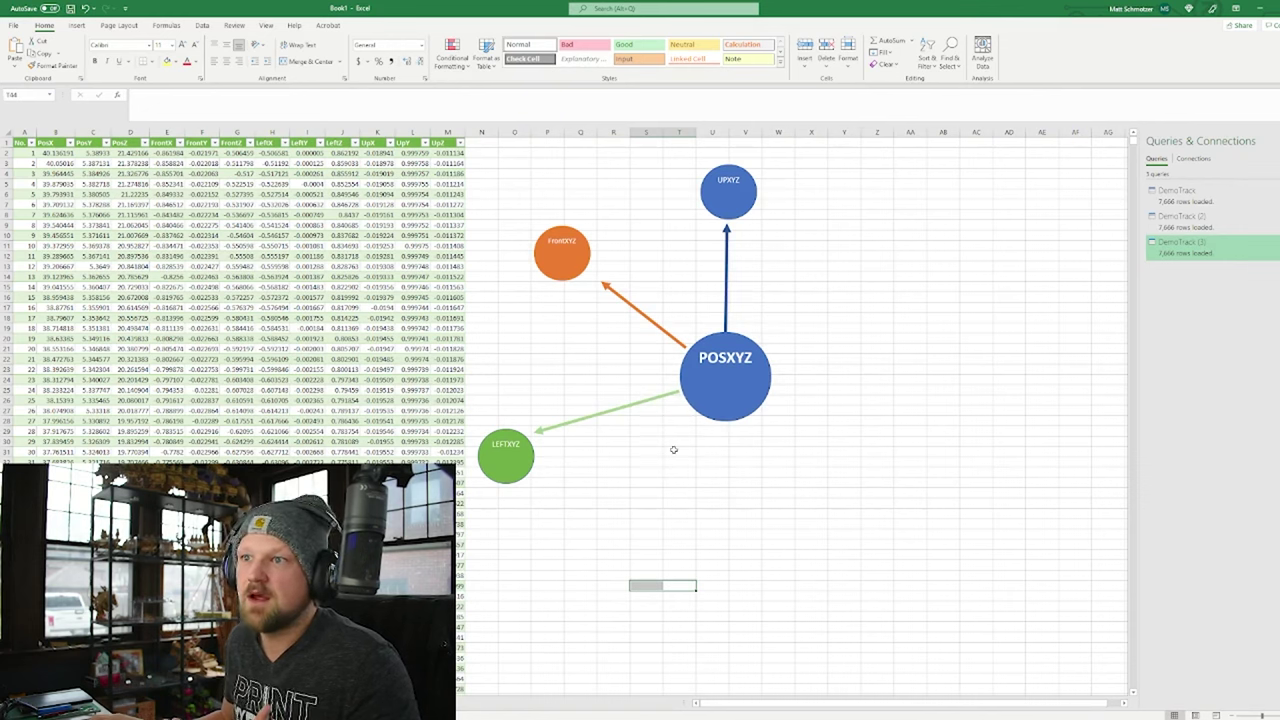
{"action": "left_click", "coordinate": [811, 534]}
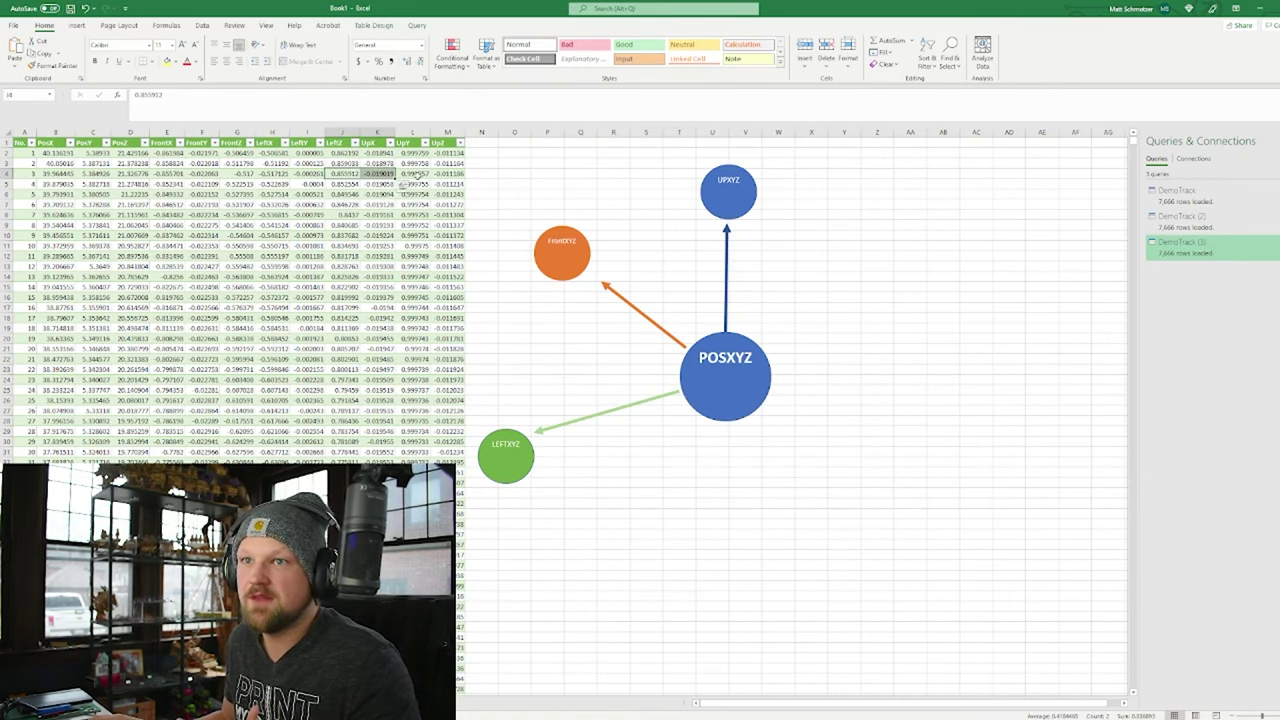
{"action": "left_click", "coordinate": [514, 185]}
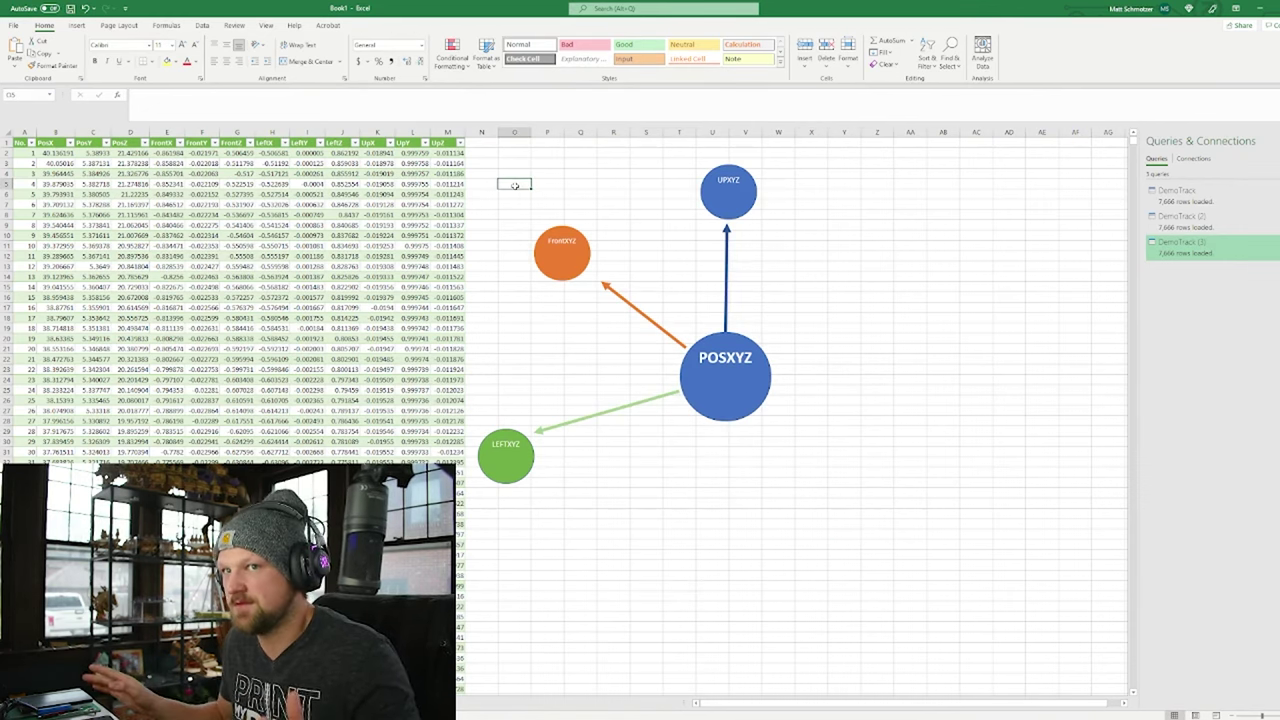
{"action": "left_click", "coordinate": [706, 250]}
{"action": "left_click_drag", "start_coordinate": [706, 253], "coordinate": [706, 258]}
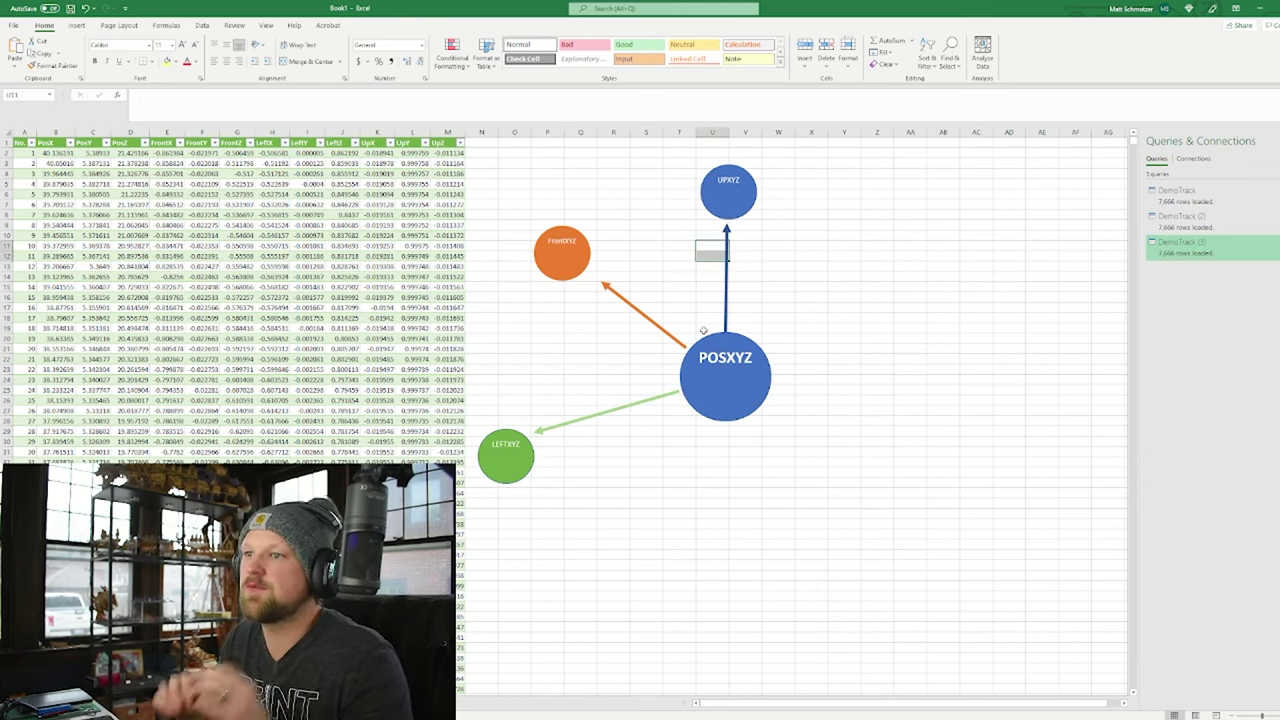
{"action": "left_click", "coordinate": [843, 419]}
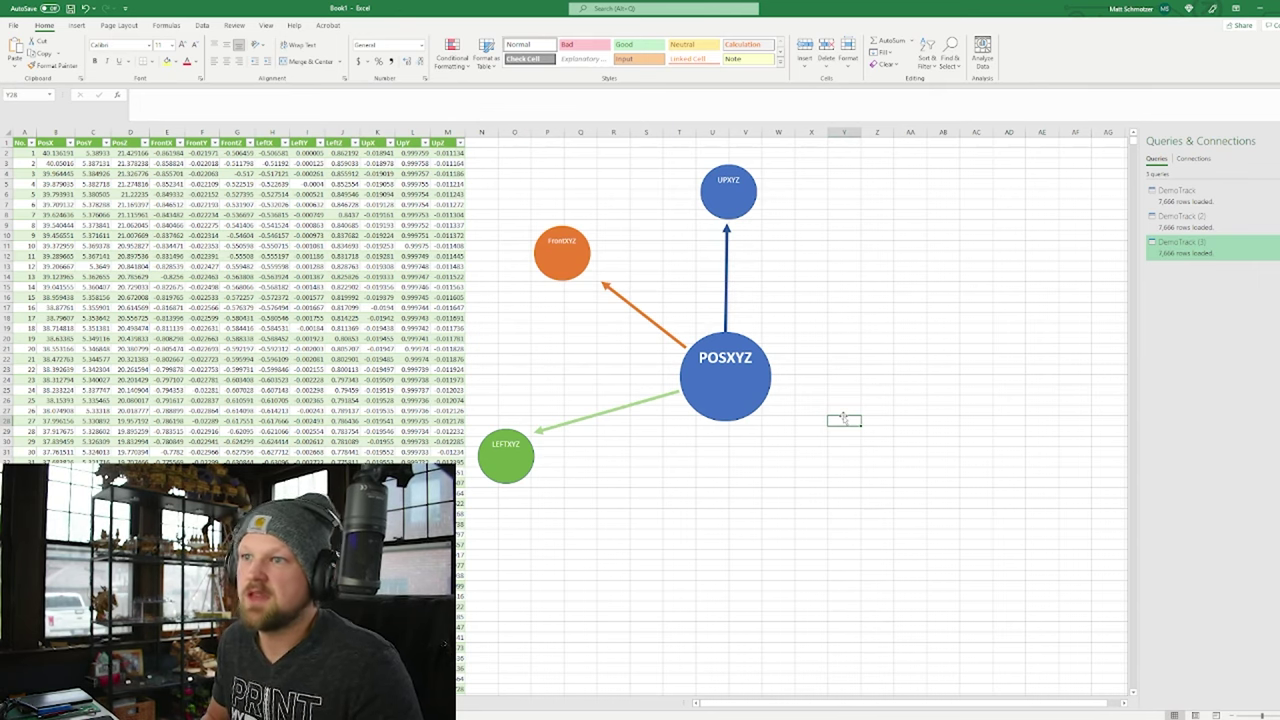
Select the UPXYZ, FrontXYZ, LEFTXYZ and POSXYZ circles in turn while explaining the vectors
{"action": "left_click", "coordinate": [716, 198]}
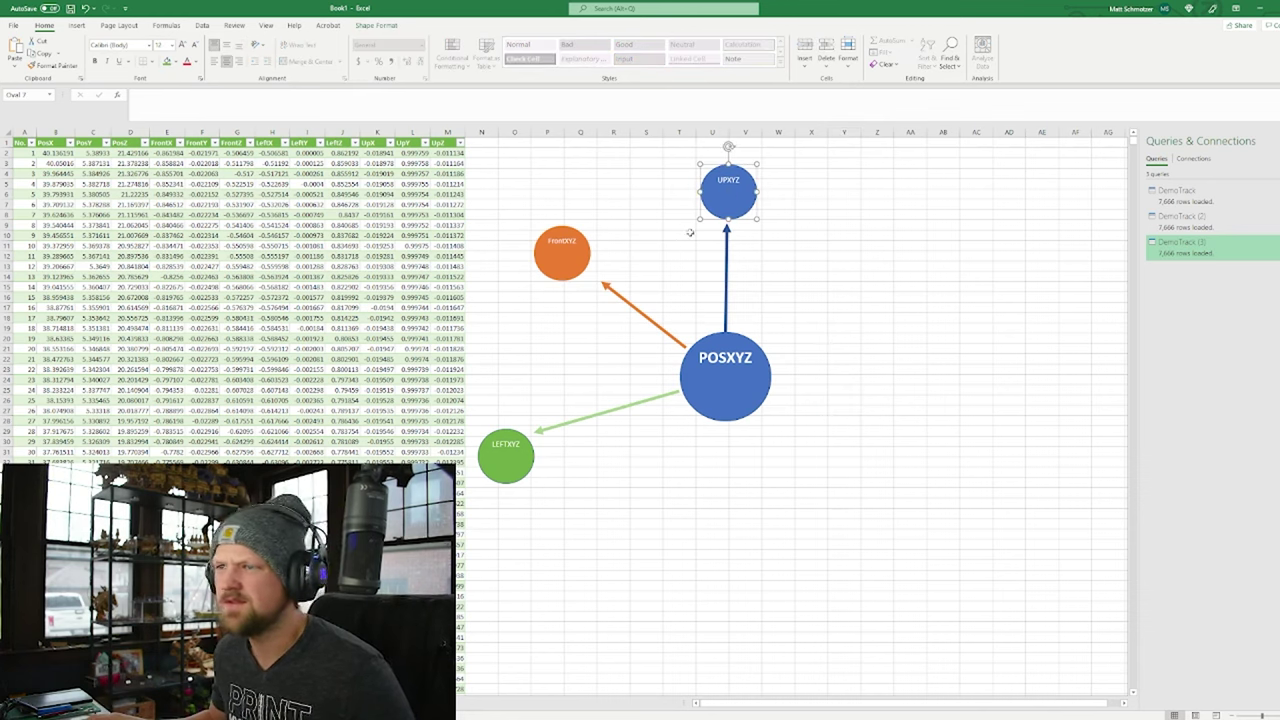
{"action": "left_click", "coordinate": [580, 266]}
{"action": "left_click", "coordinate": [945, 390]}
{"action": "left_click", "coordinate": [528, 455]}
{"action": "left_click", "coordinate": [811, 492]}
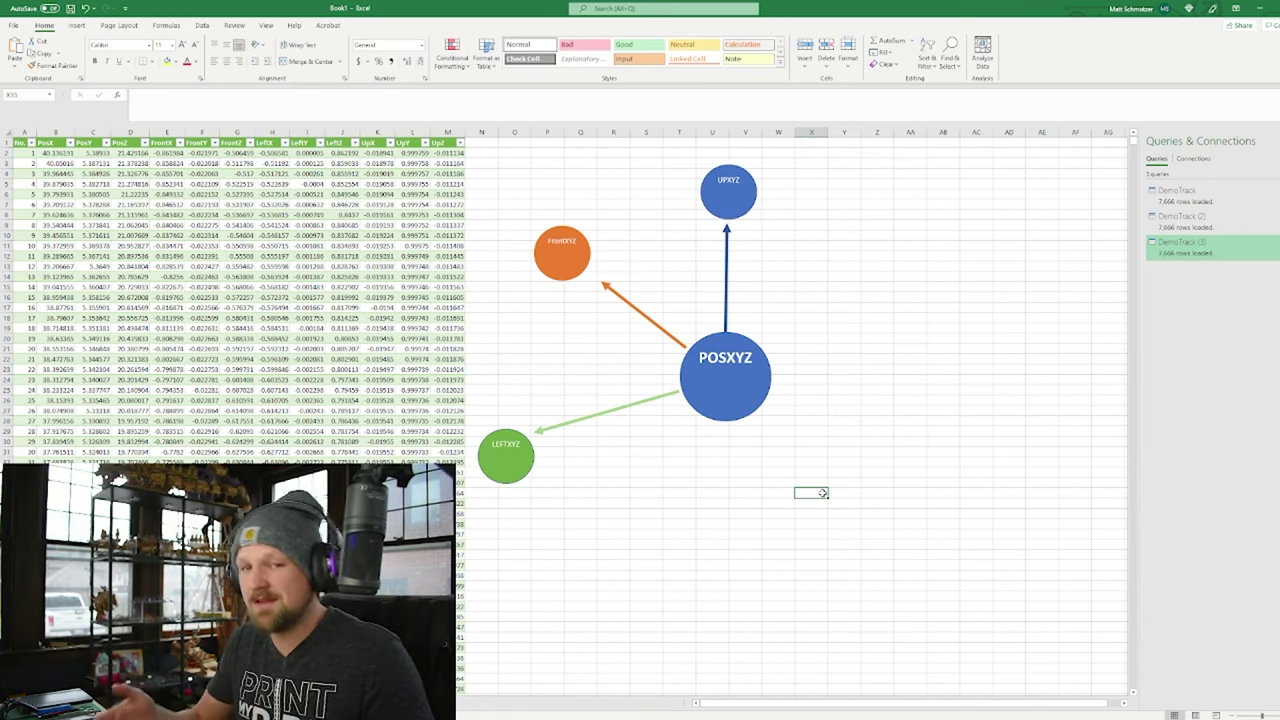
{"action": "left_click", "coordinate": [729, 491]}
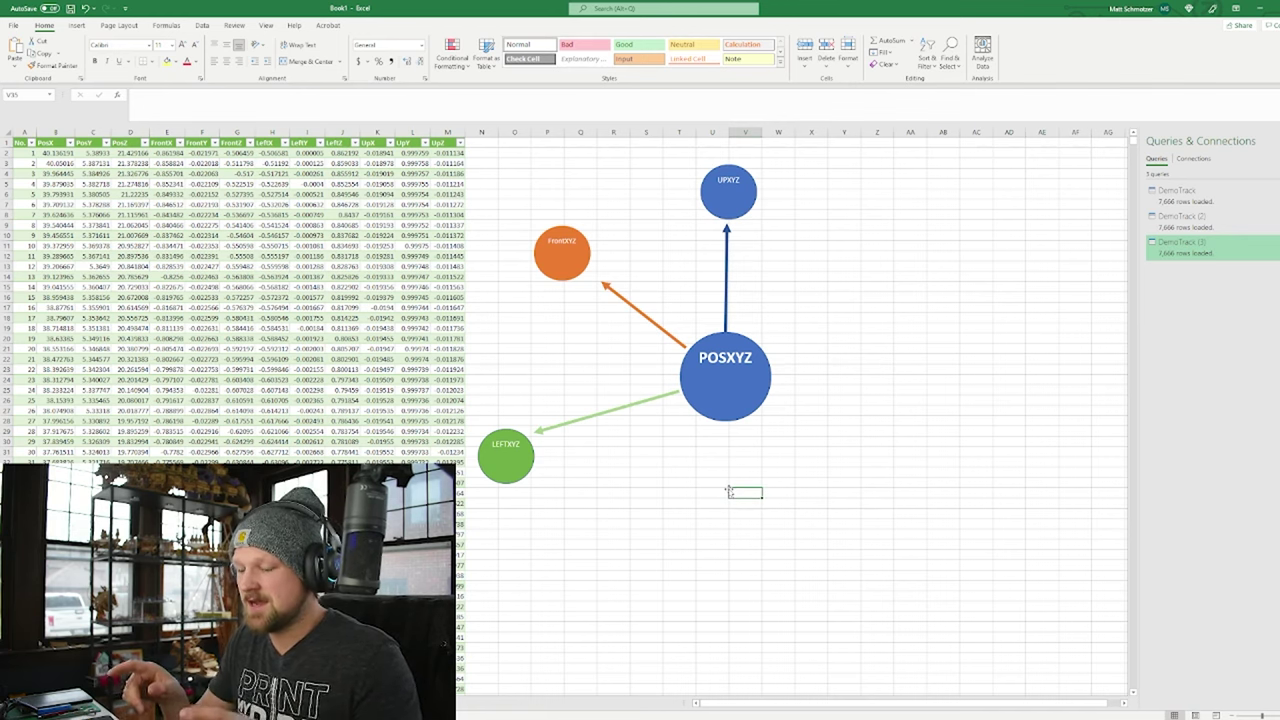
{"action": "left_click", "coordinate": [750, 398]}
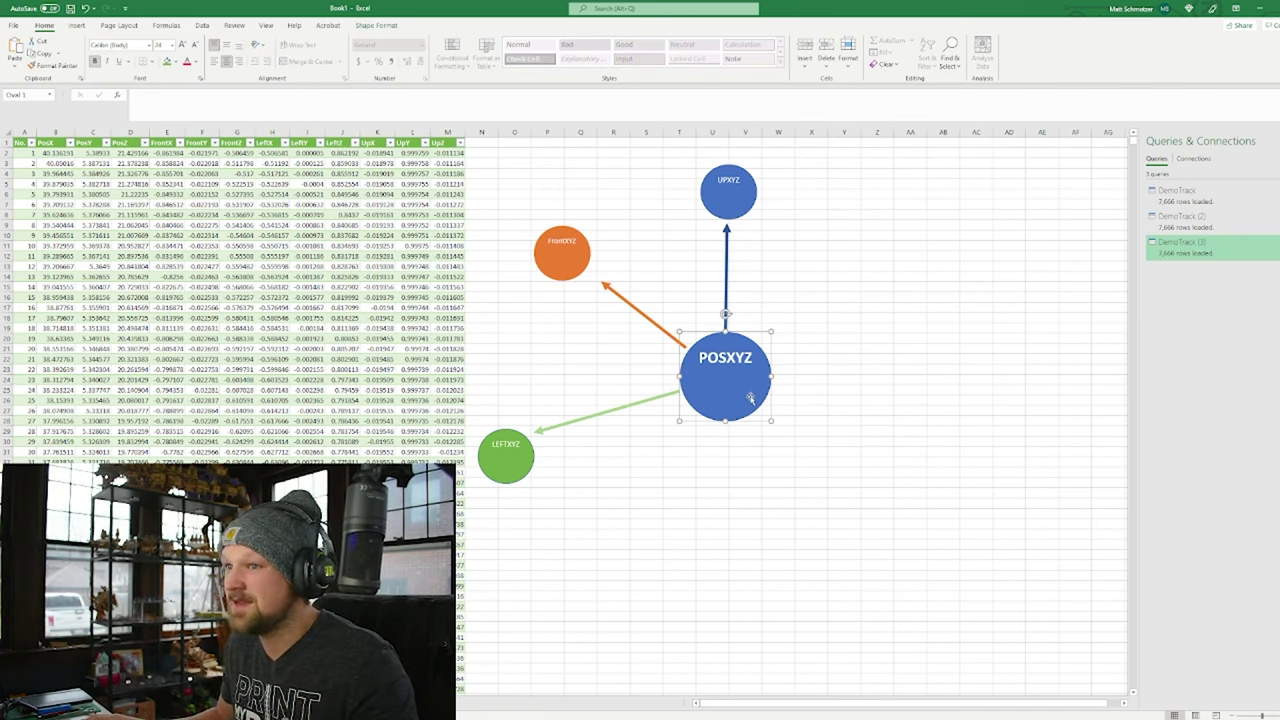
{"action": "left_click", "coordinate": [525, 460]}
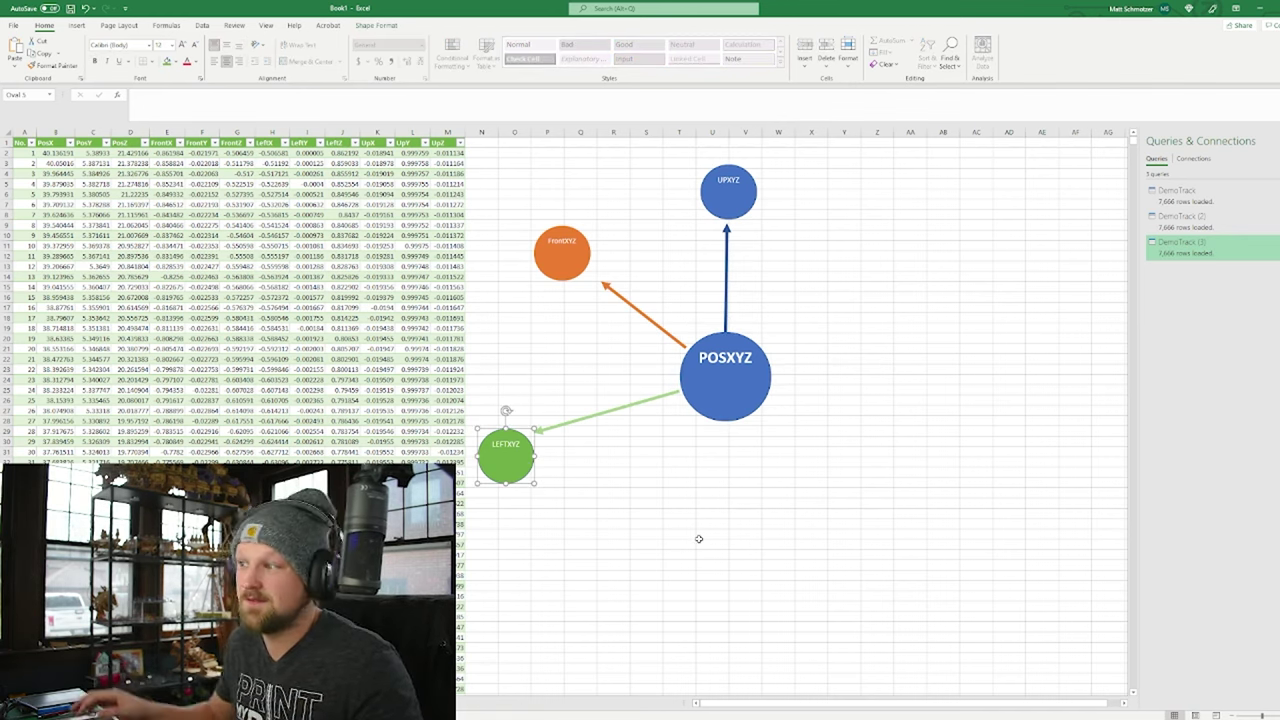